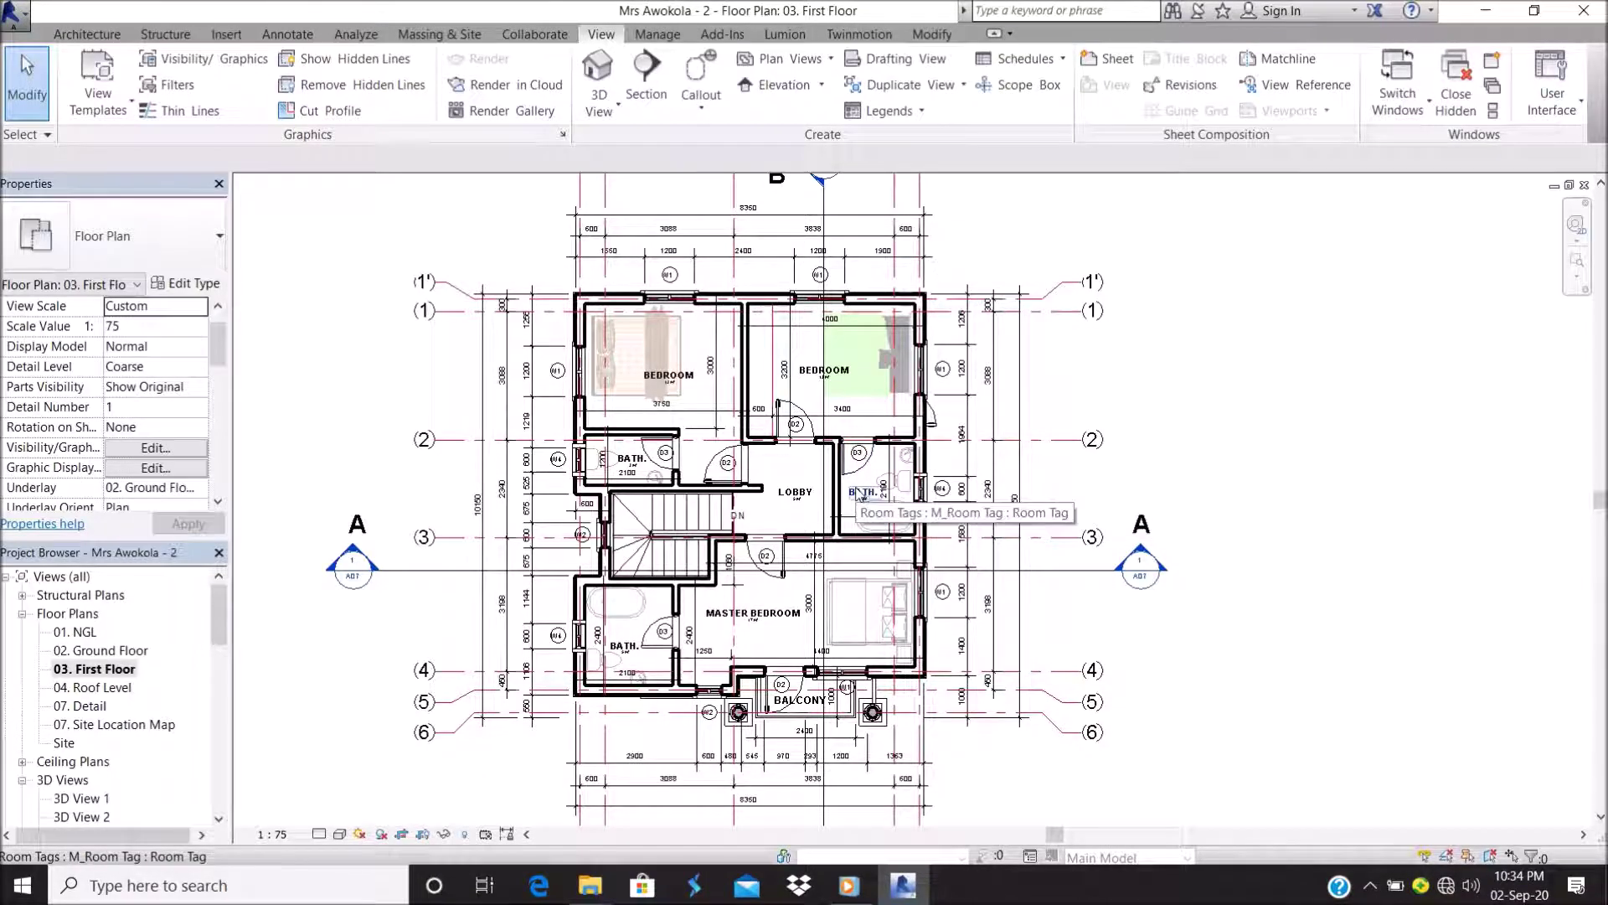
Open the Default 3D View of the house and site, with its Section Box property in view
scroll(791, 708, "up", 2)
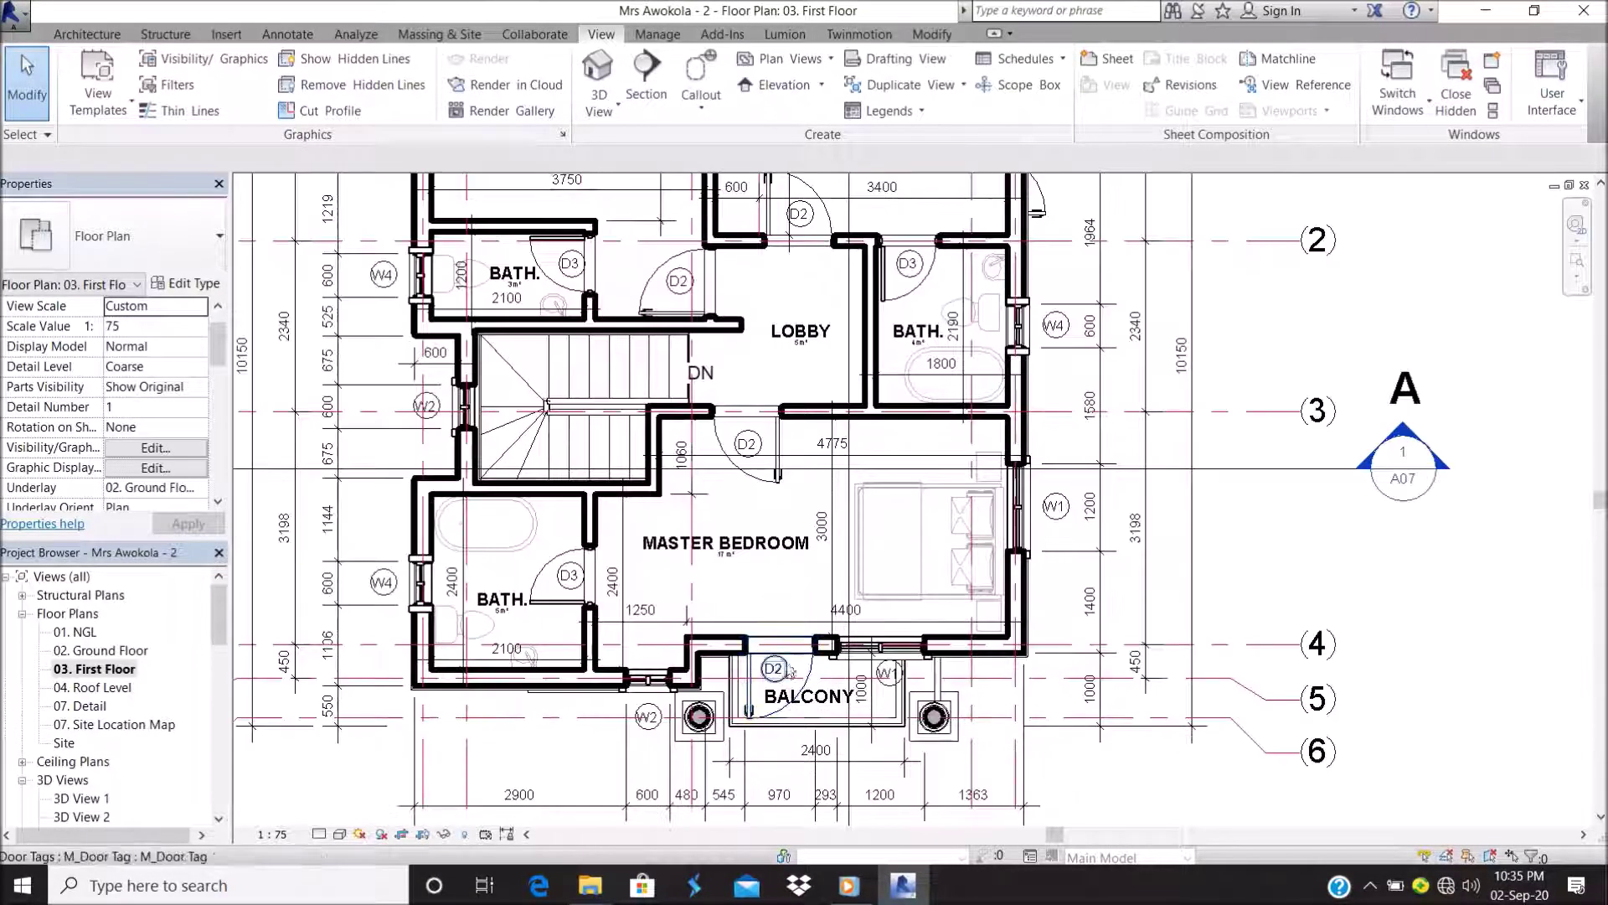
scroll(760, 691, "down", 2)
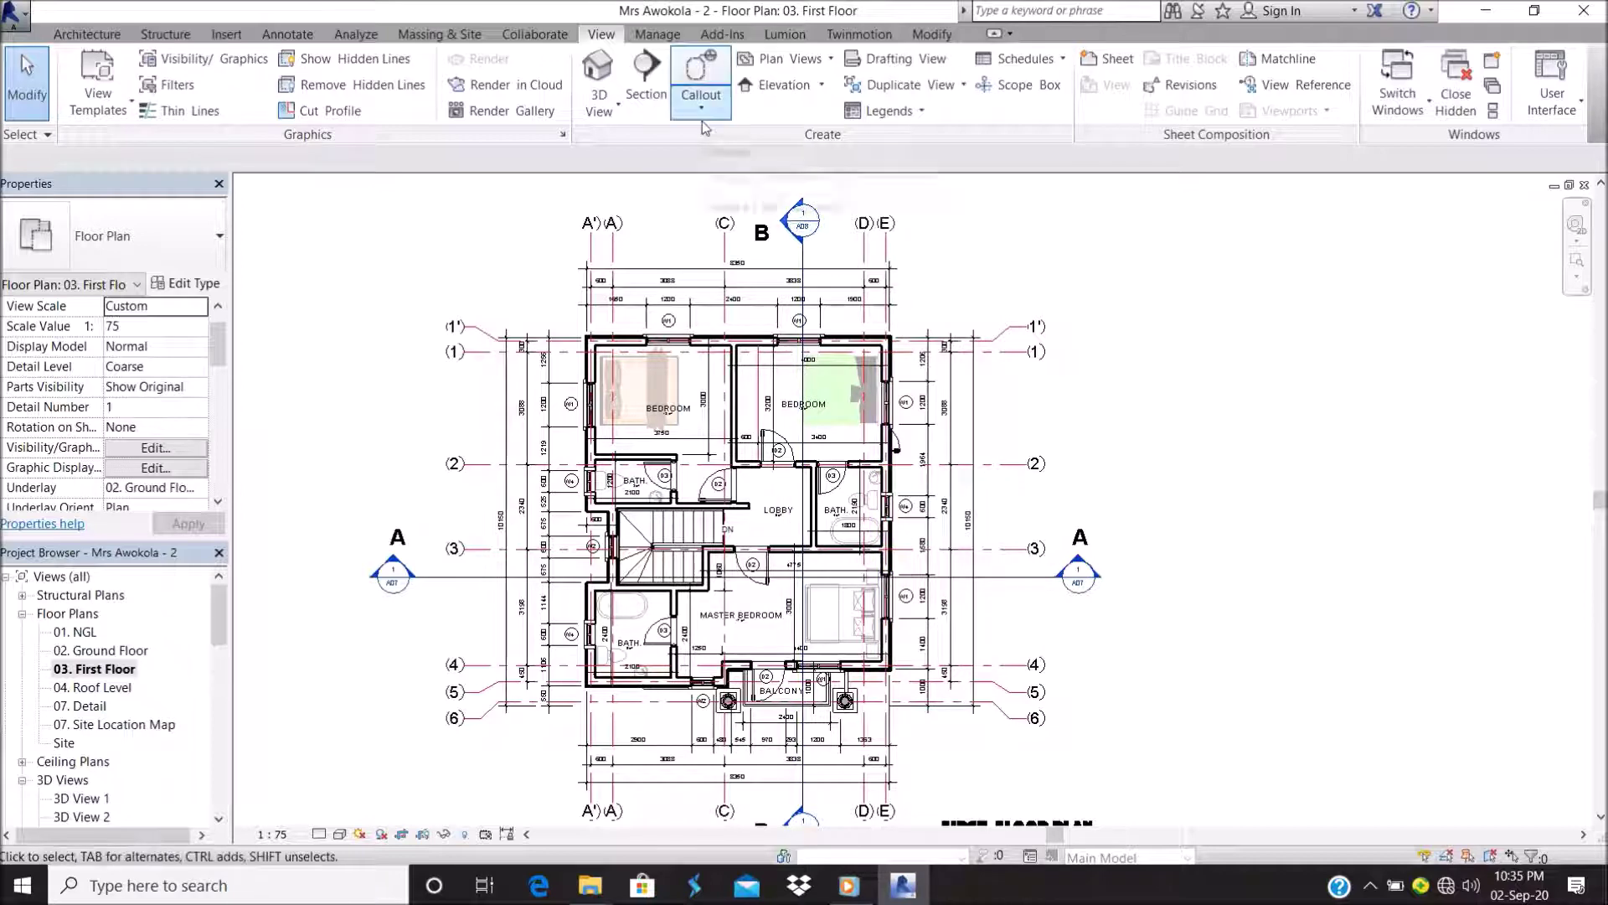
left_click(598, 71)
scroll(842, 416, "down", 3)
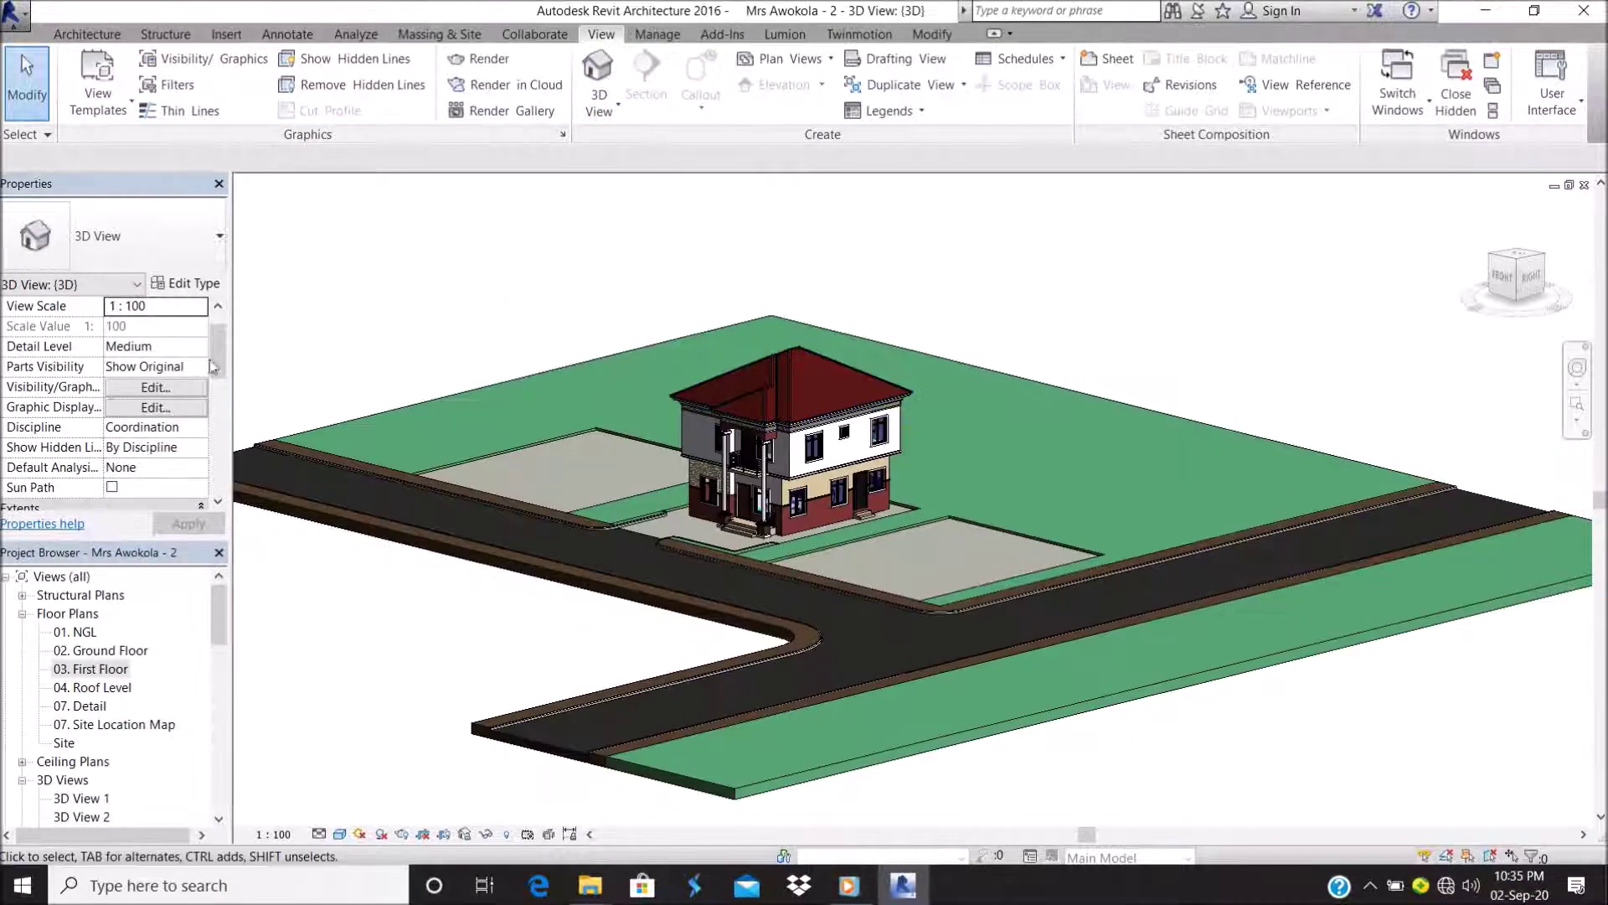
scroll(161, 323, "down", 4)
scroll(161, 323, "up", 2)
scroll(161, 323, "down", 4)
scroll(161, 381, "down", 2)
scroll(161, 381, "up", 3)
scroll(159, 381, "up", 2)
scroll(144, 376, "up", 2)
scroll(118, 444, "down", 3)
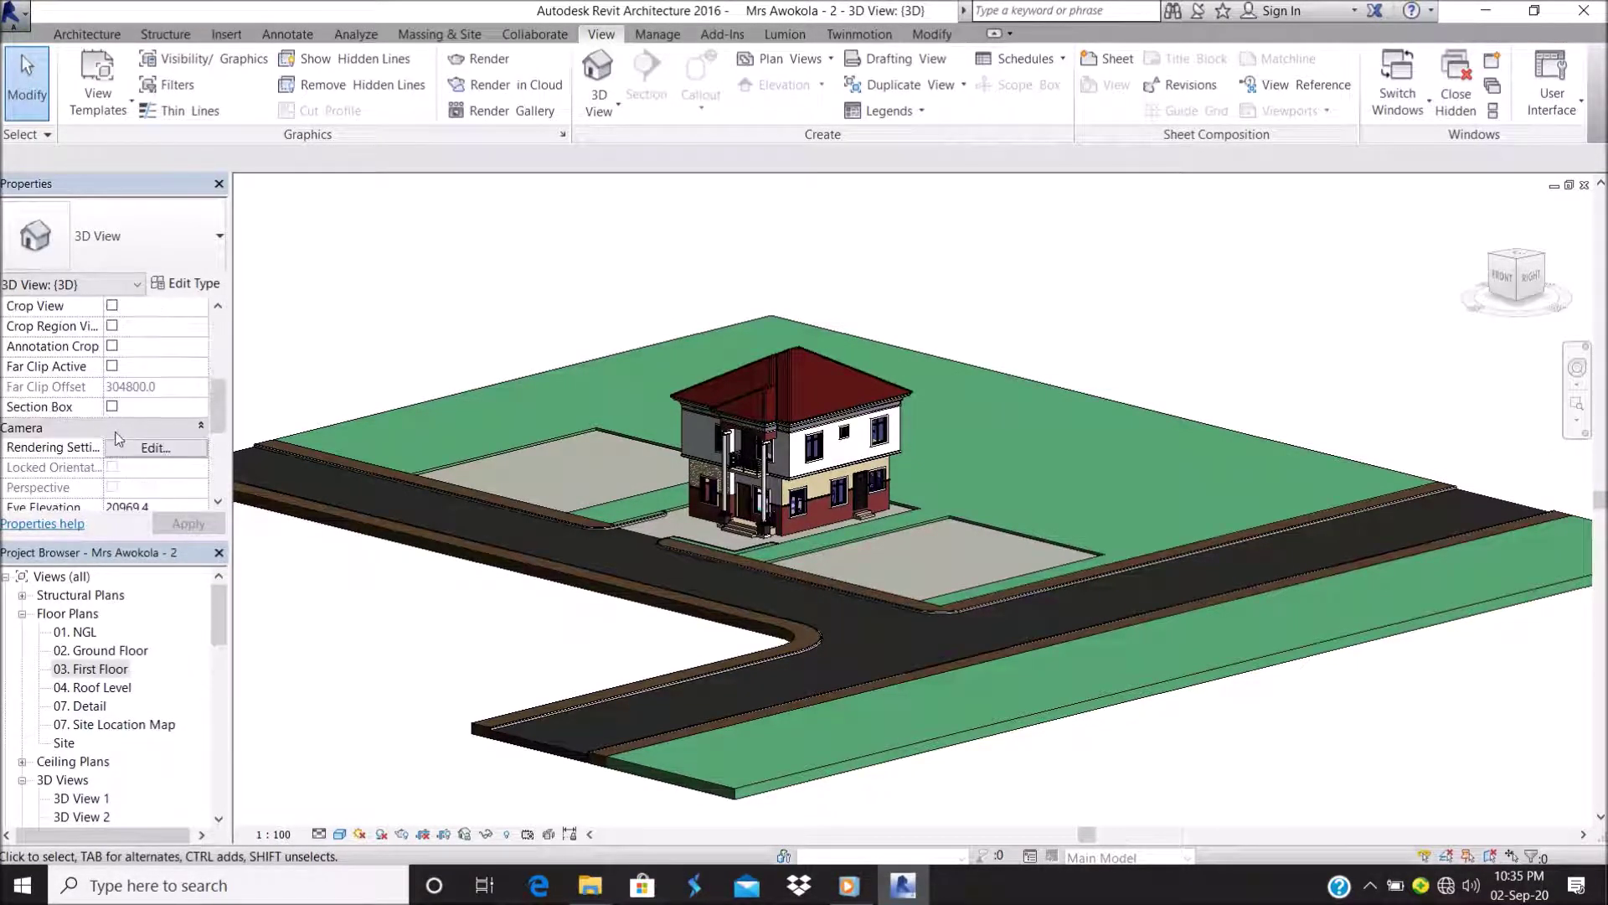
Enable the Section Box for the 3D view and select the box
left_click(111, 407)
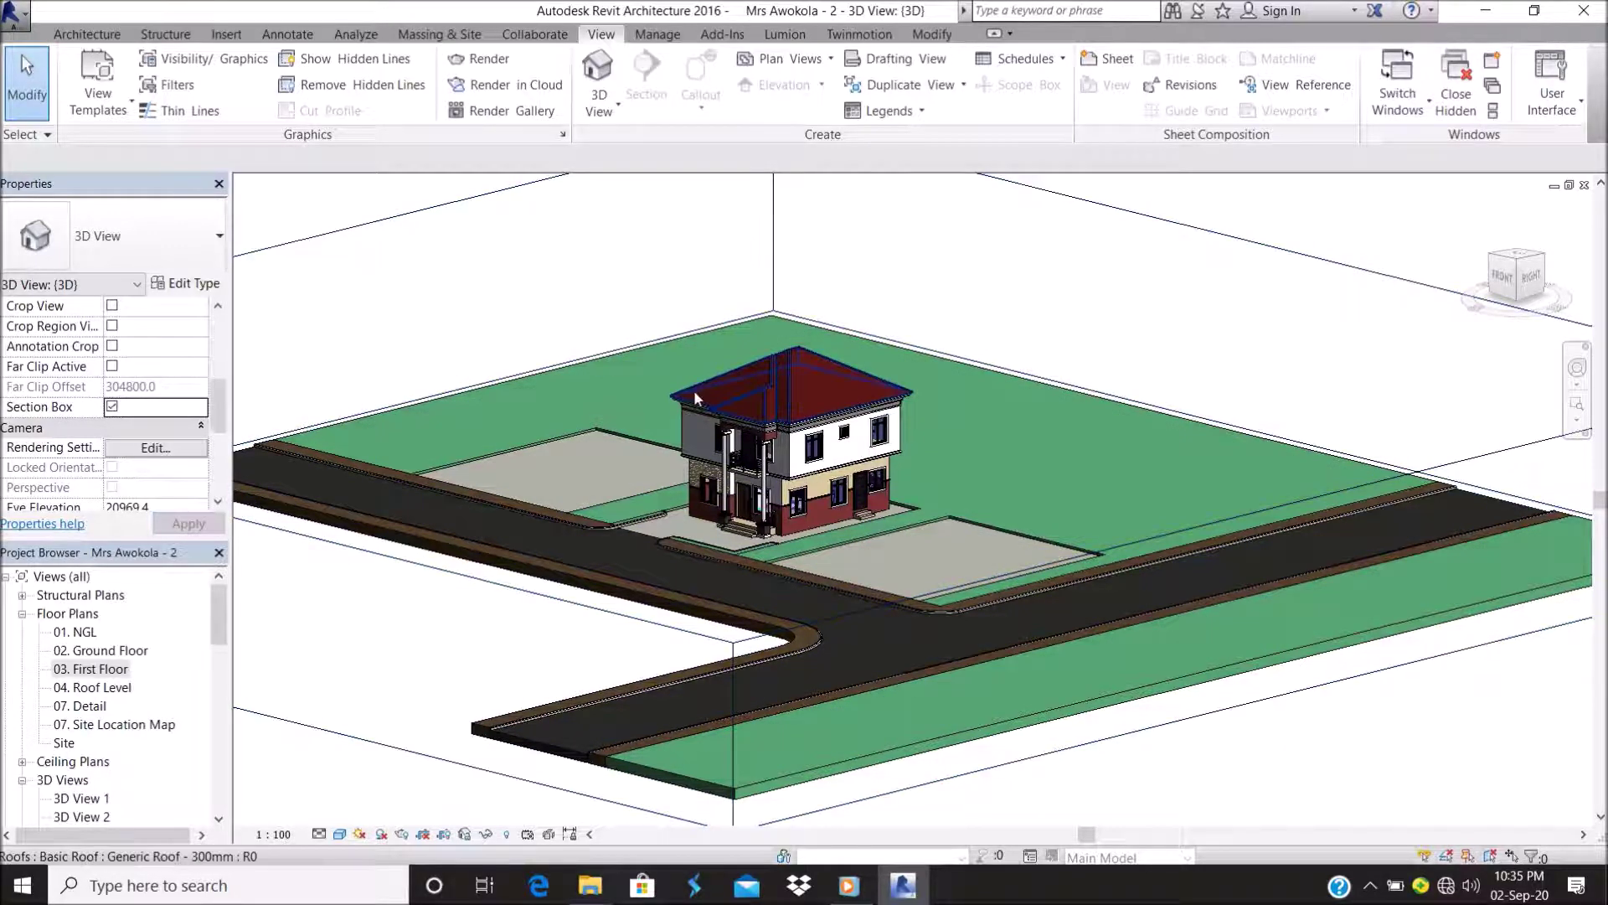
left_click(746, 314)
scroll(724, 362, "up", 2)
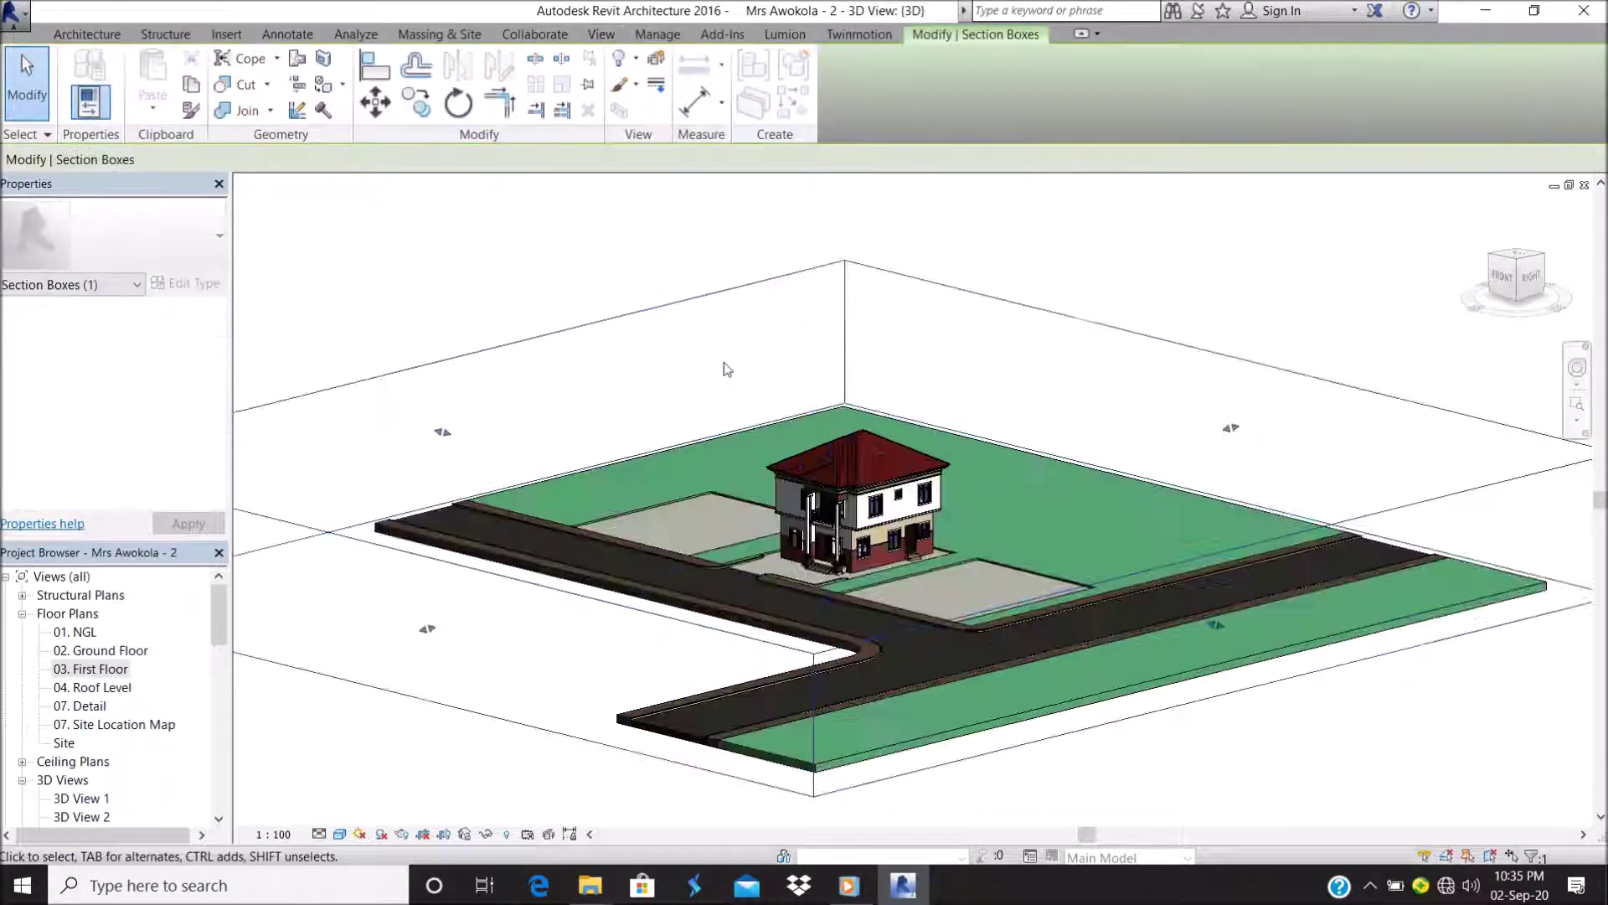
scroll(863, 436, "up", 1)
scroll(865, 441, "up", 1)
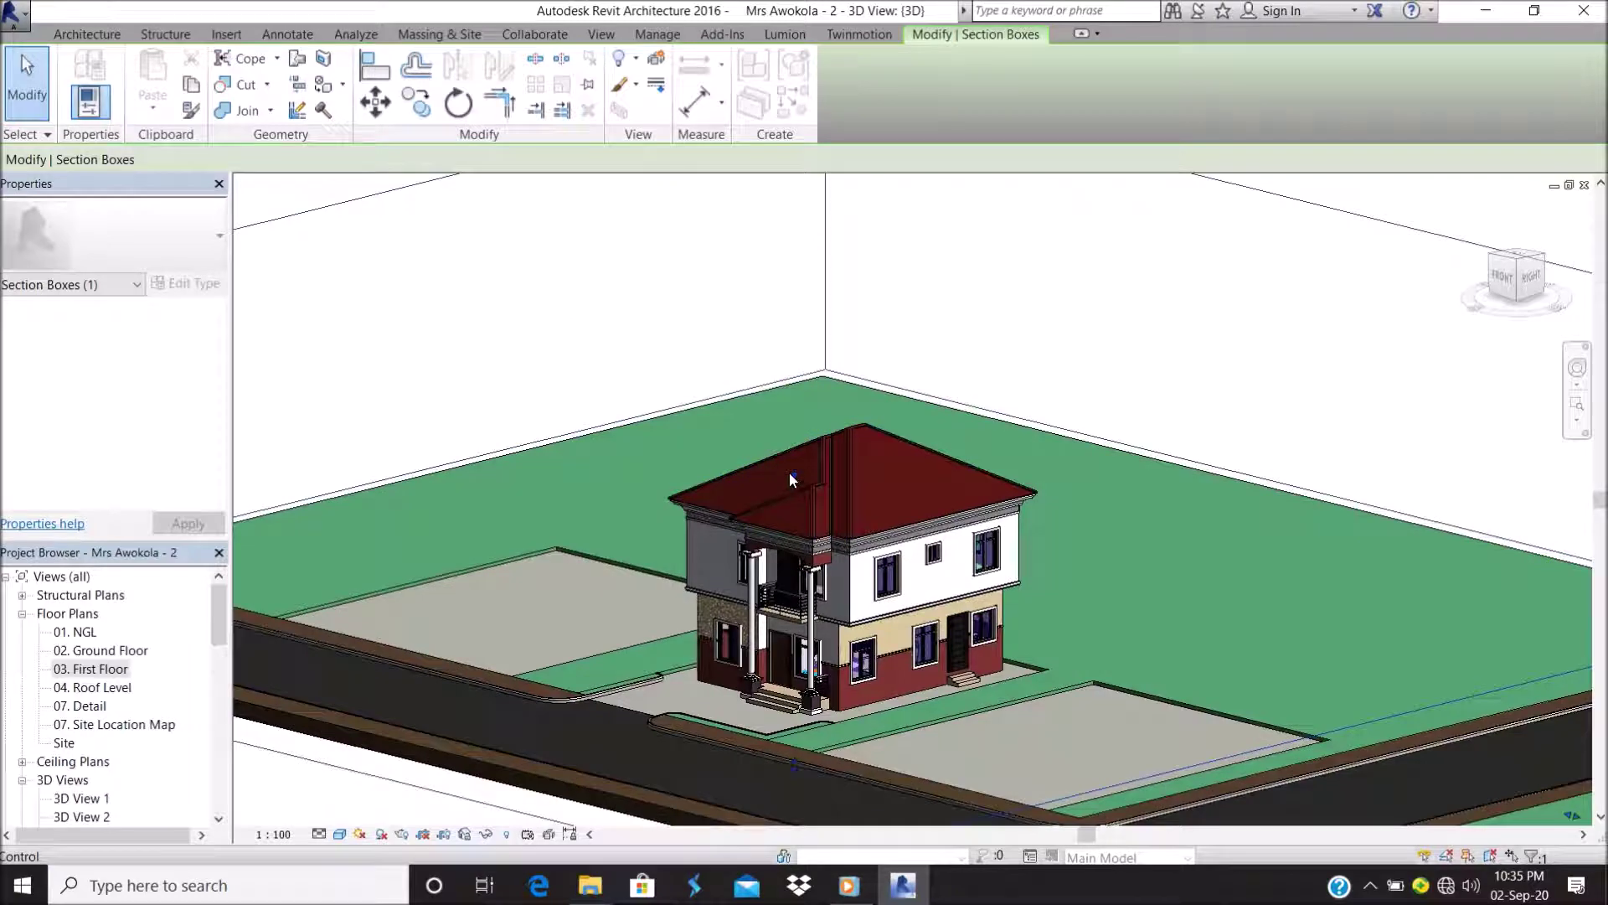
scroll(797, 474, "down", 2)
scroll(801, 443, "down", 1)
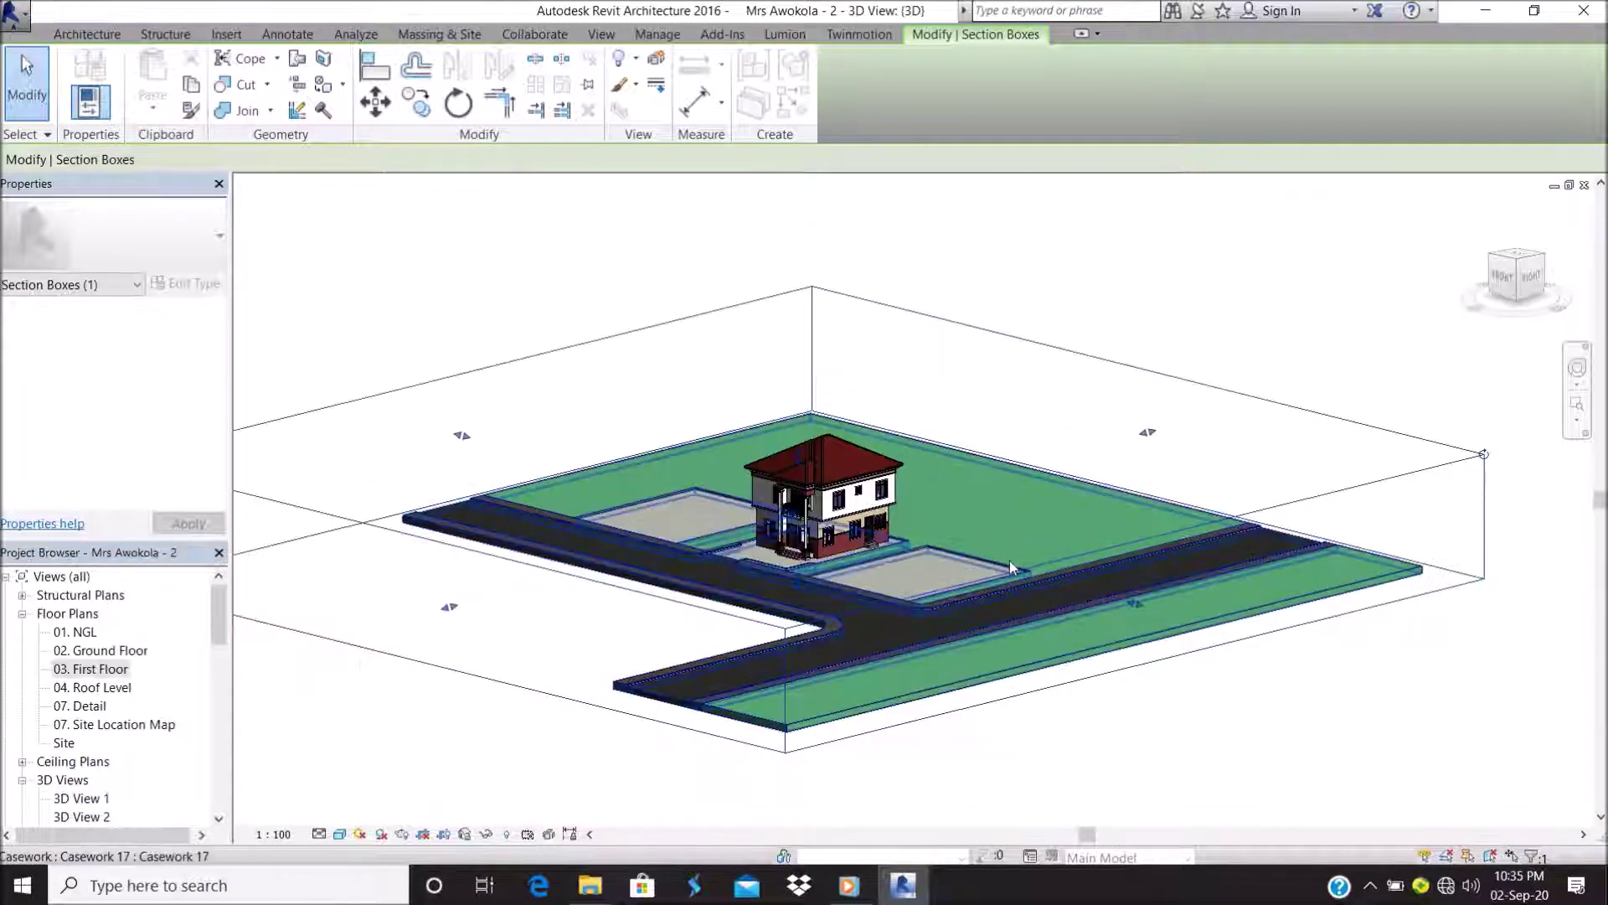
scroll(1078, 636, "up", 2)
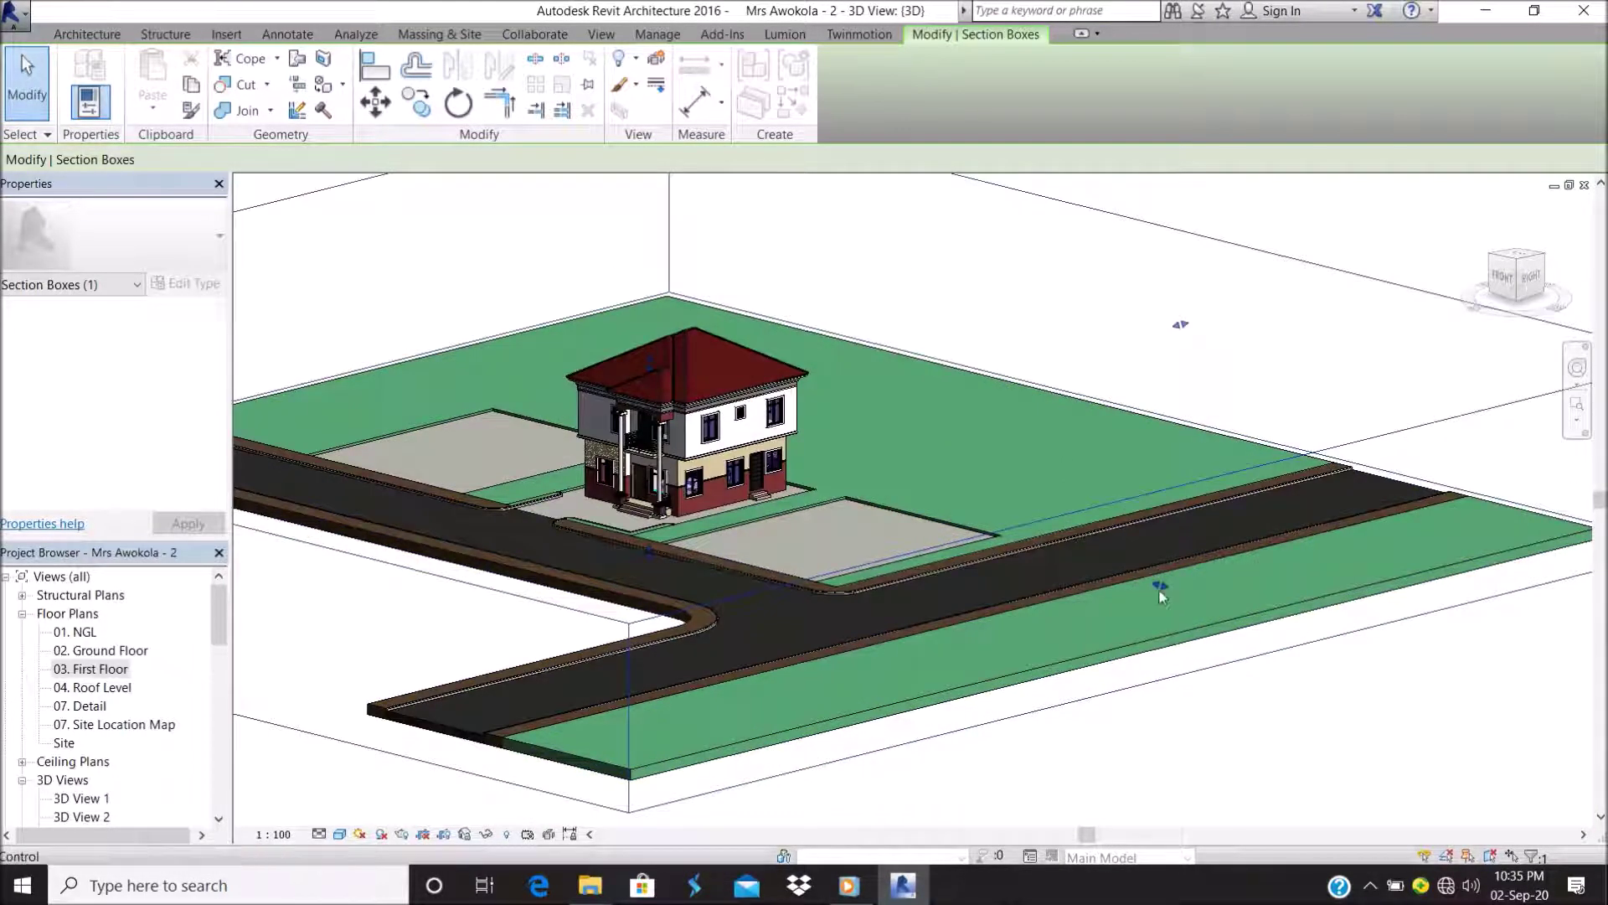
Pull the section box's front, right and left faces inward to crop the site and road ends
left_click_drag(1032, 566, 955, 546)
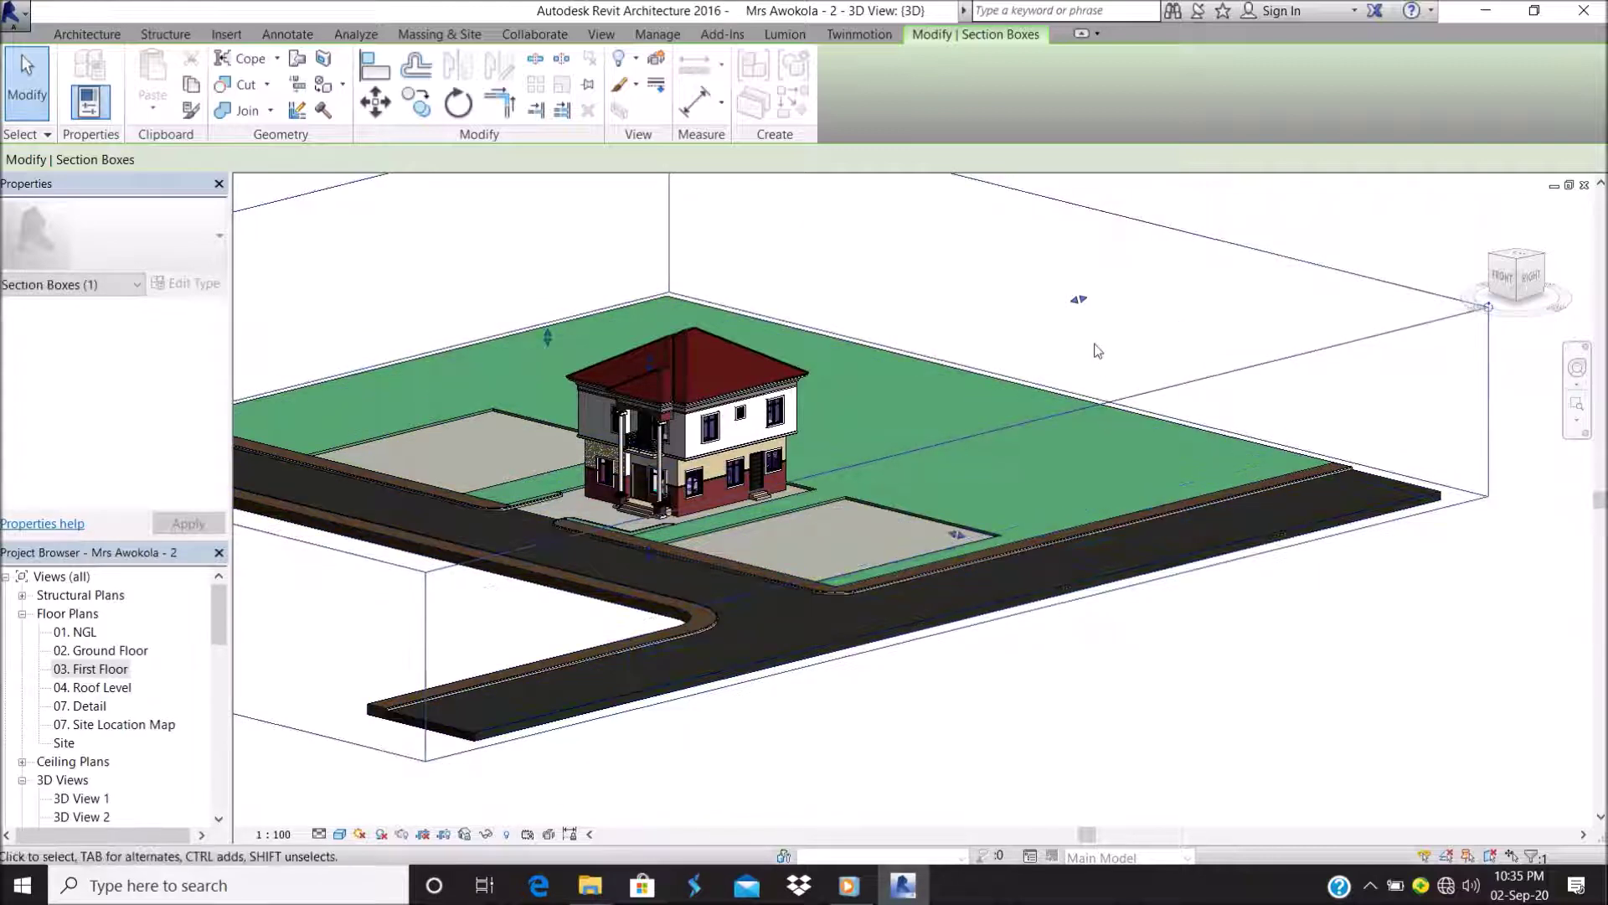
left_click_drag(1081, 302, 926, 341)
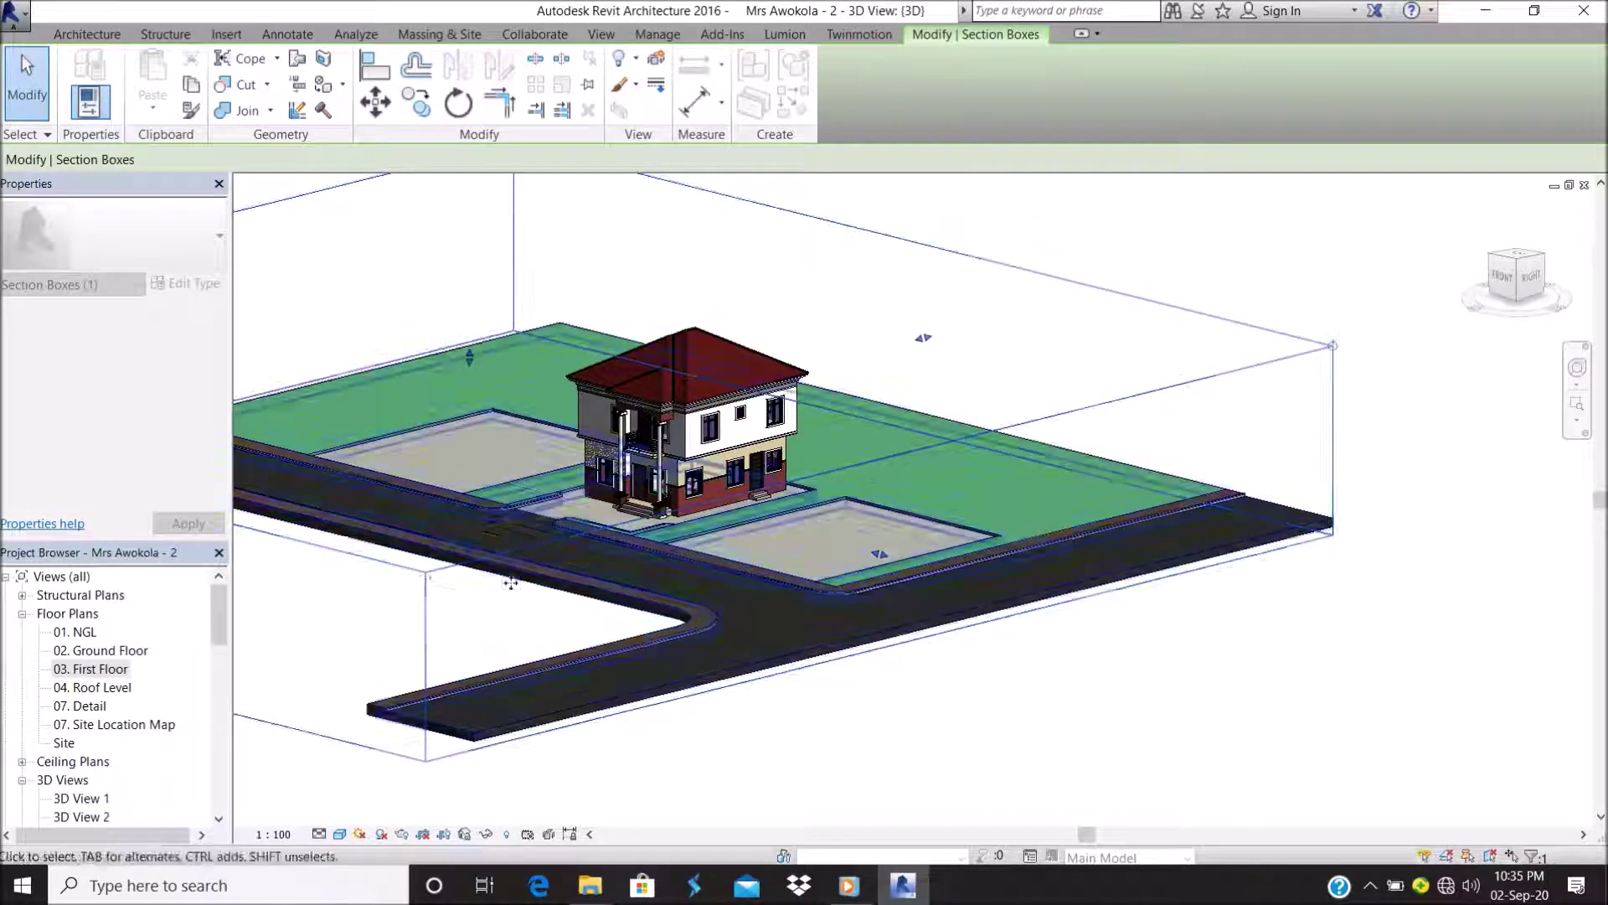
scroll(919, 334, "down", 1)
scroll(402, 566, "down", 1)
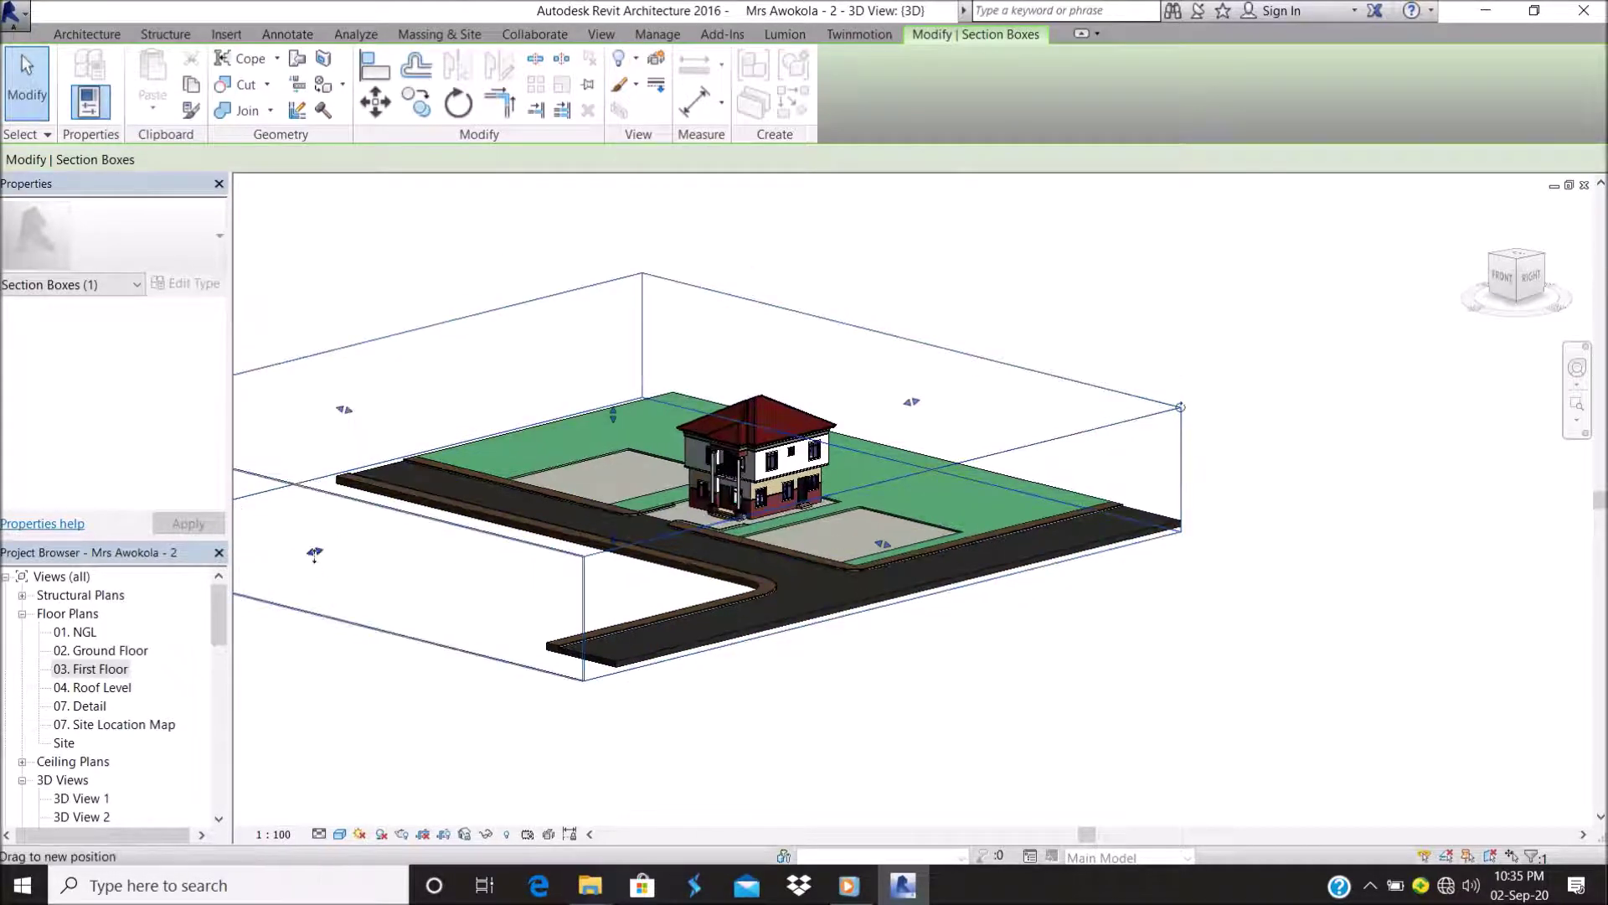
scroll(498, 452, "up", 3)
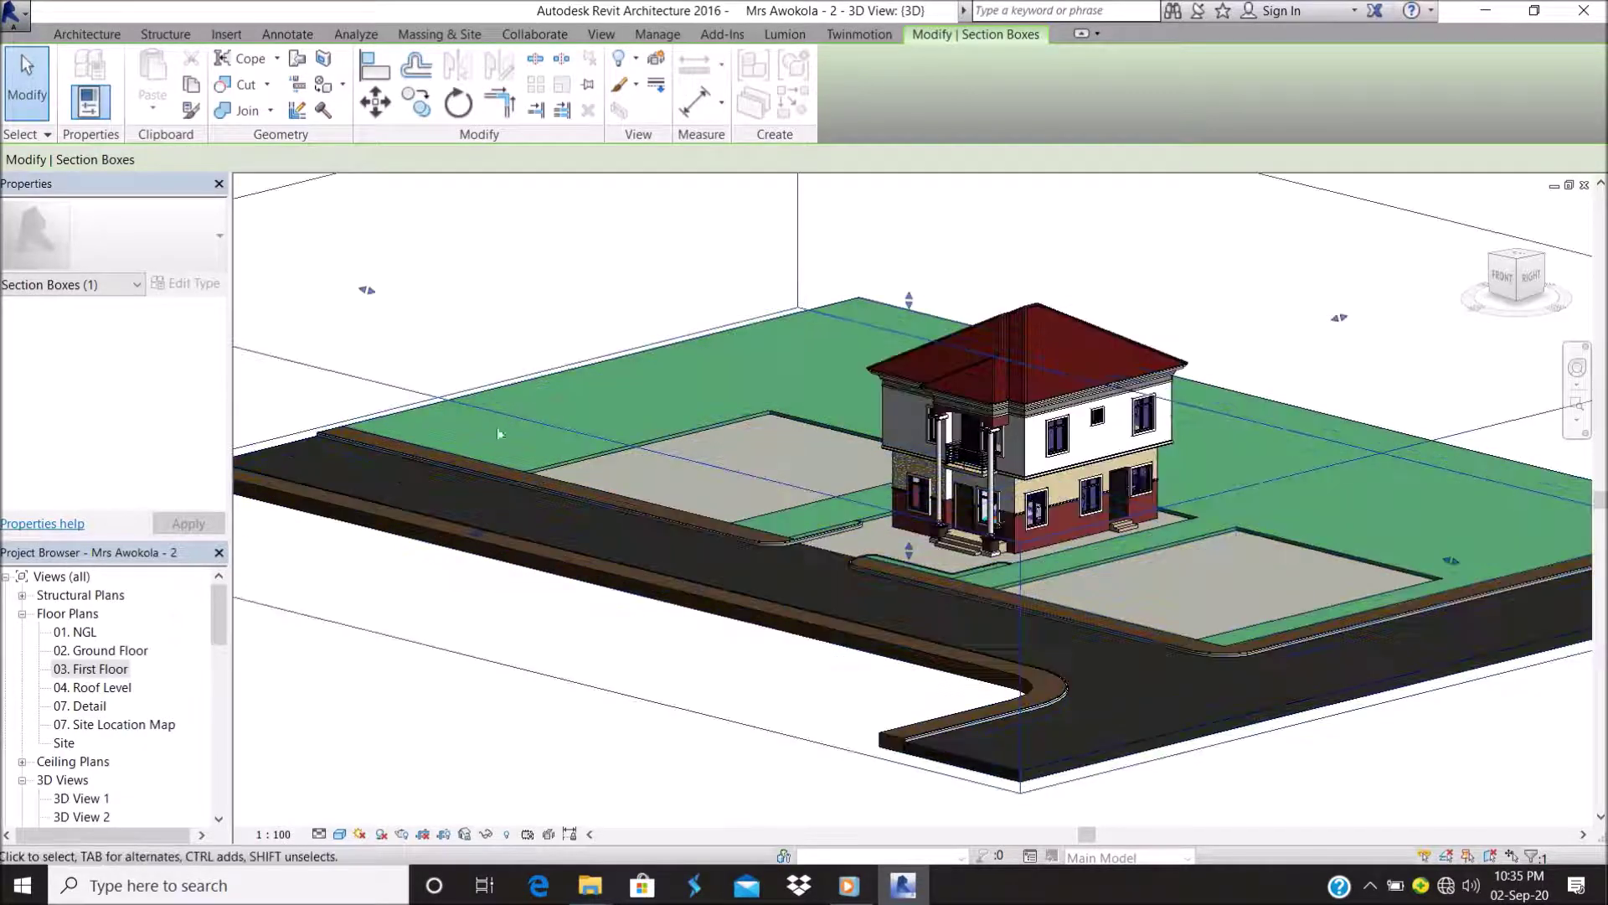
left_click_drag(367, 291, 539, 335)
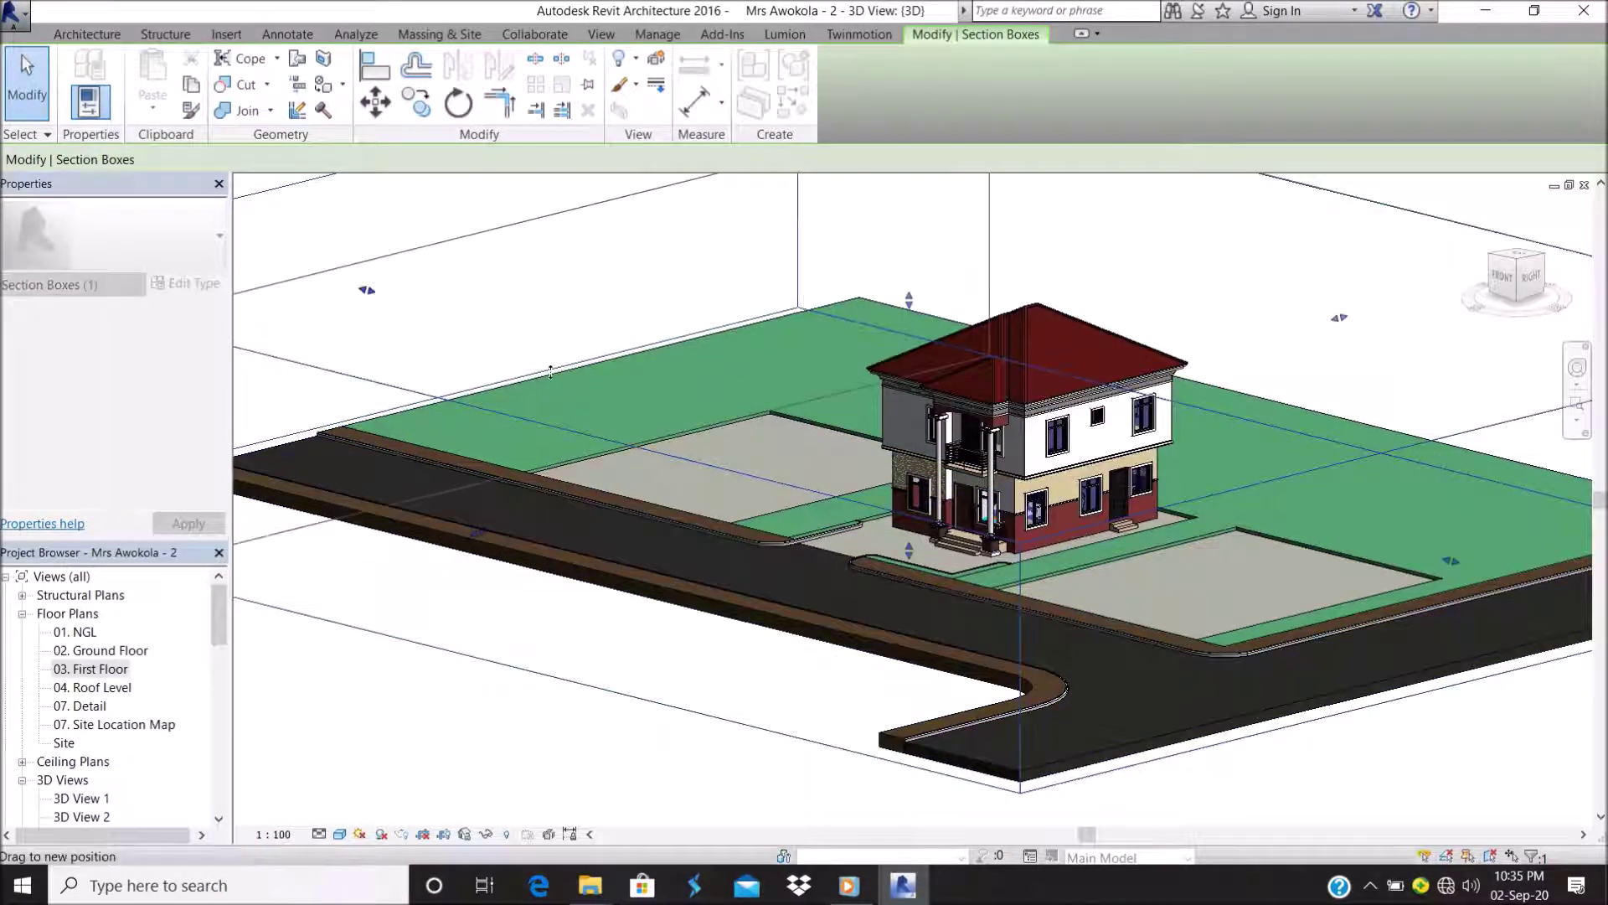
Move the section box's left and right faces further in to crop more road and site
mouse_move(538, 335)
left_mouse_down()
mouse_move(617, 351)
mouse_move(570, 348)
left_mouse_up()
scroll(466, 324, "down", 2)
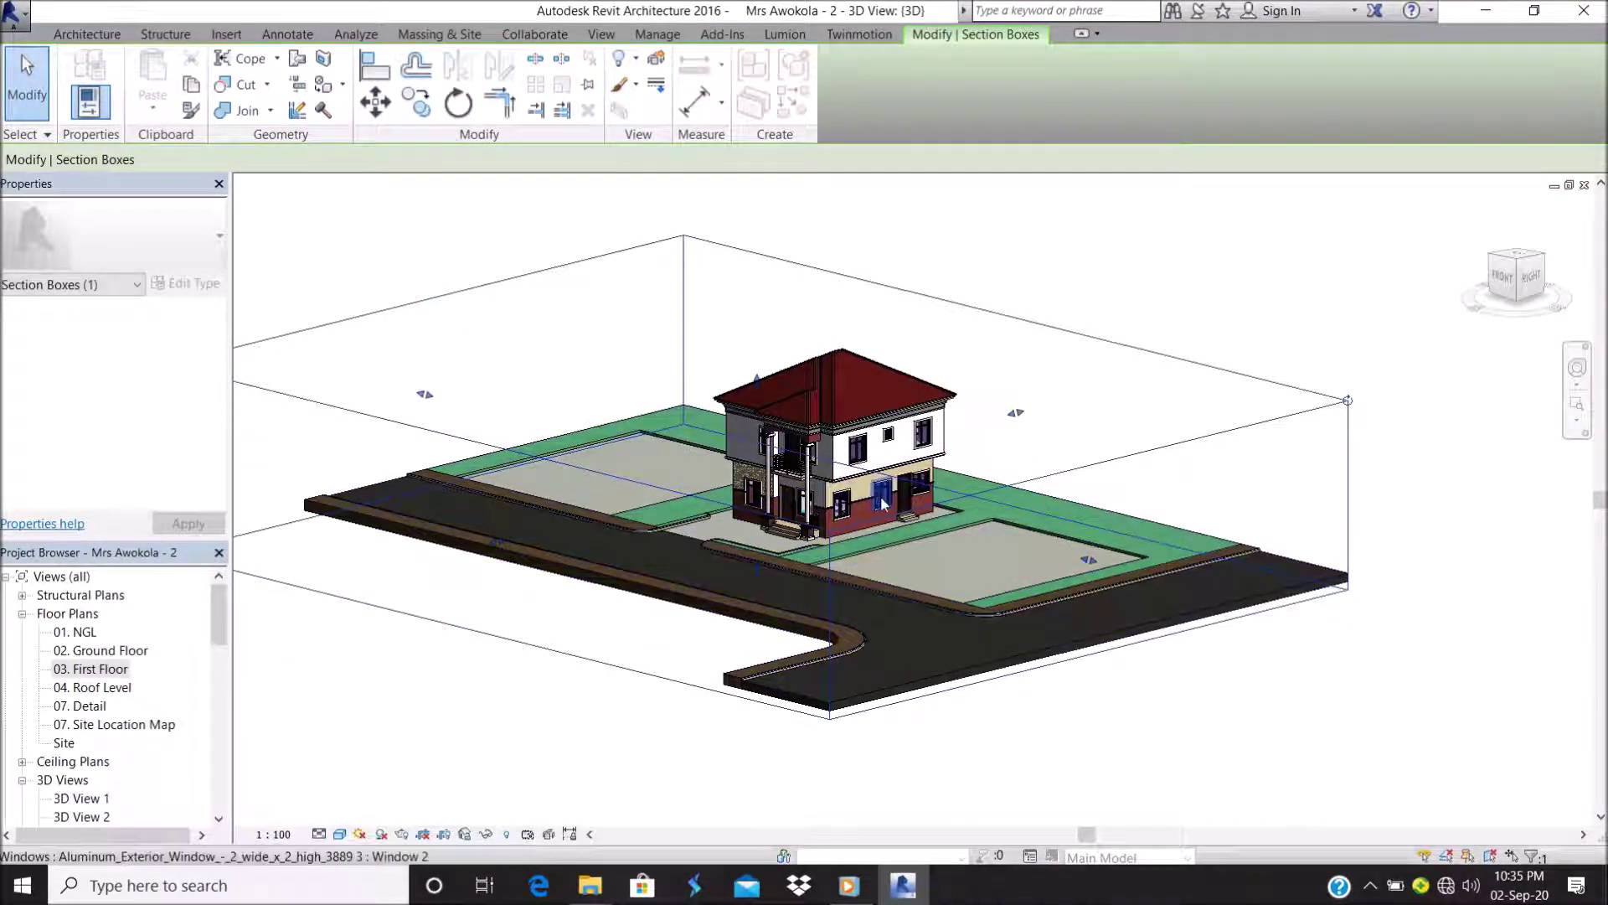
scroll(920, 463, "up", 2)
key("Escape")
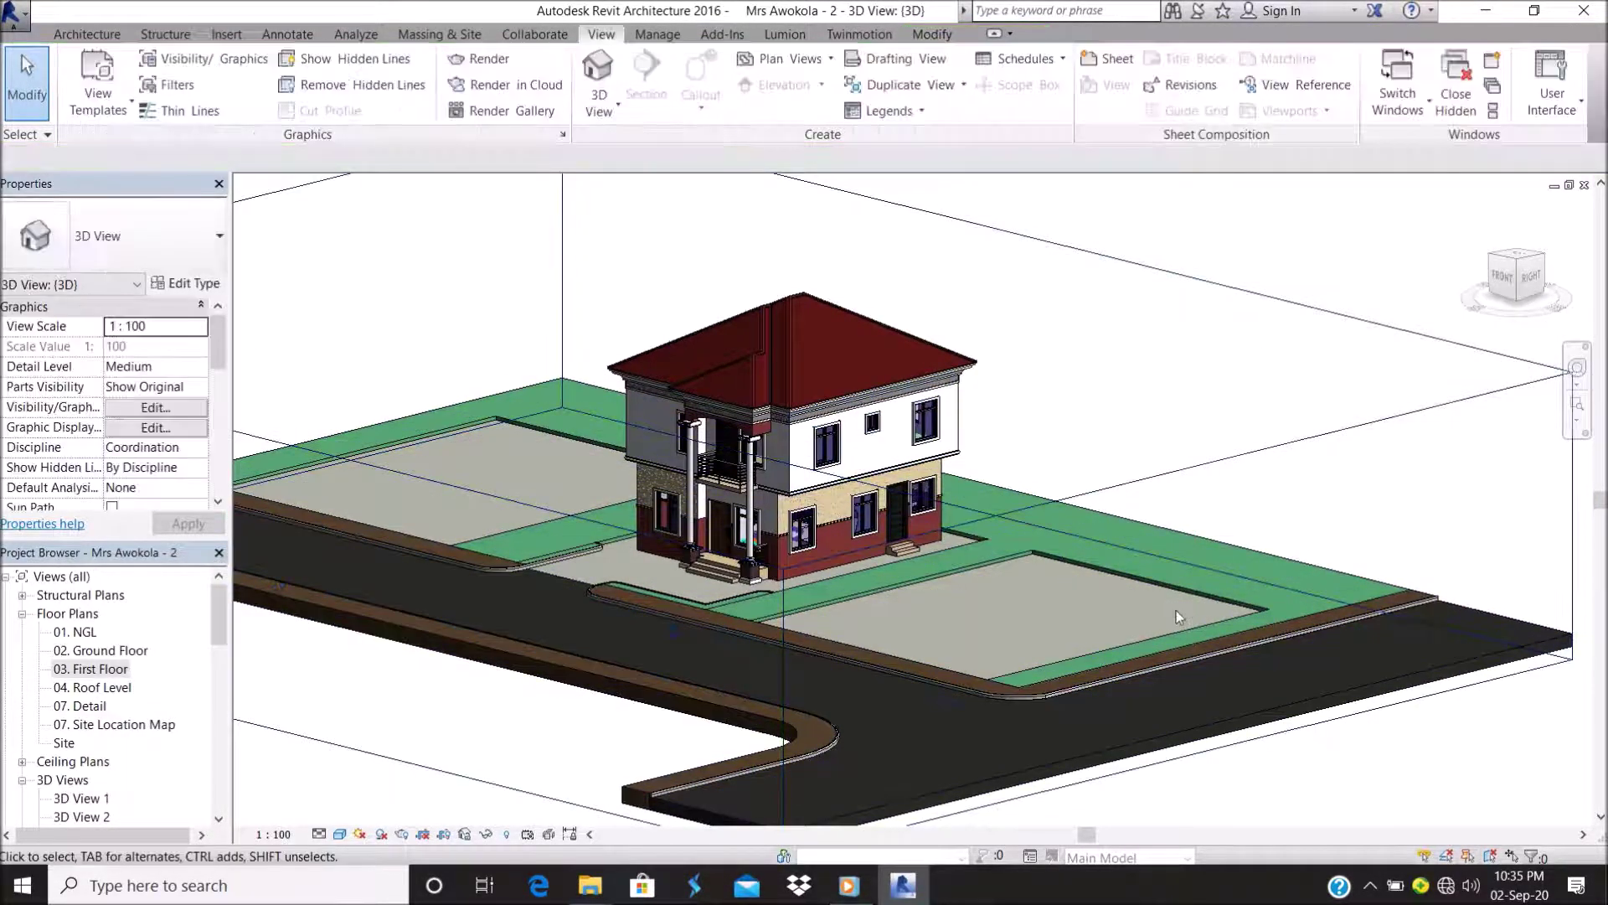
left_click(1195, 474)
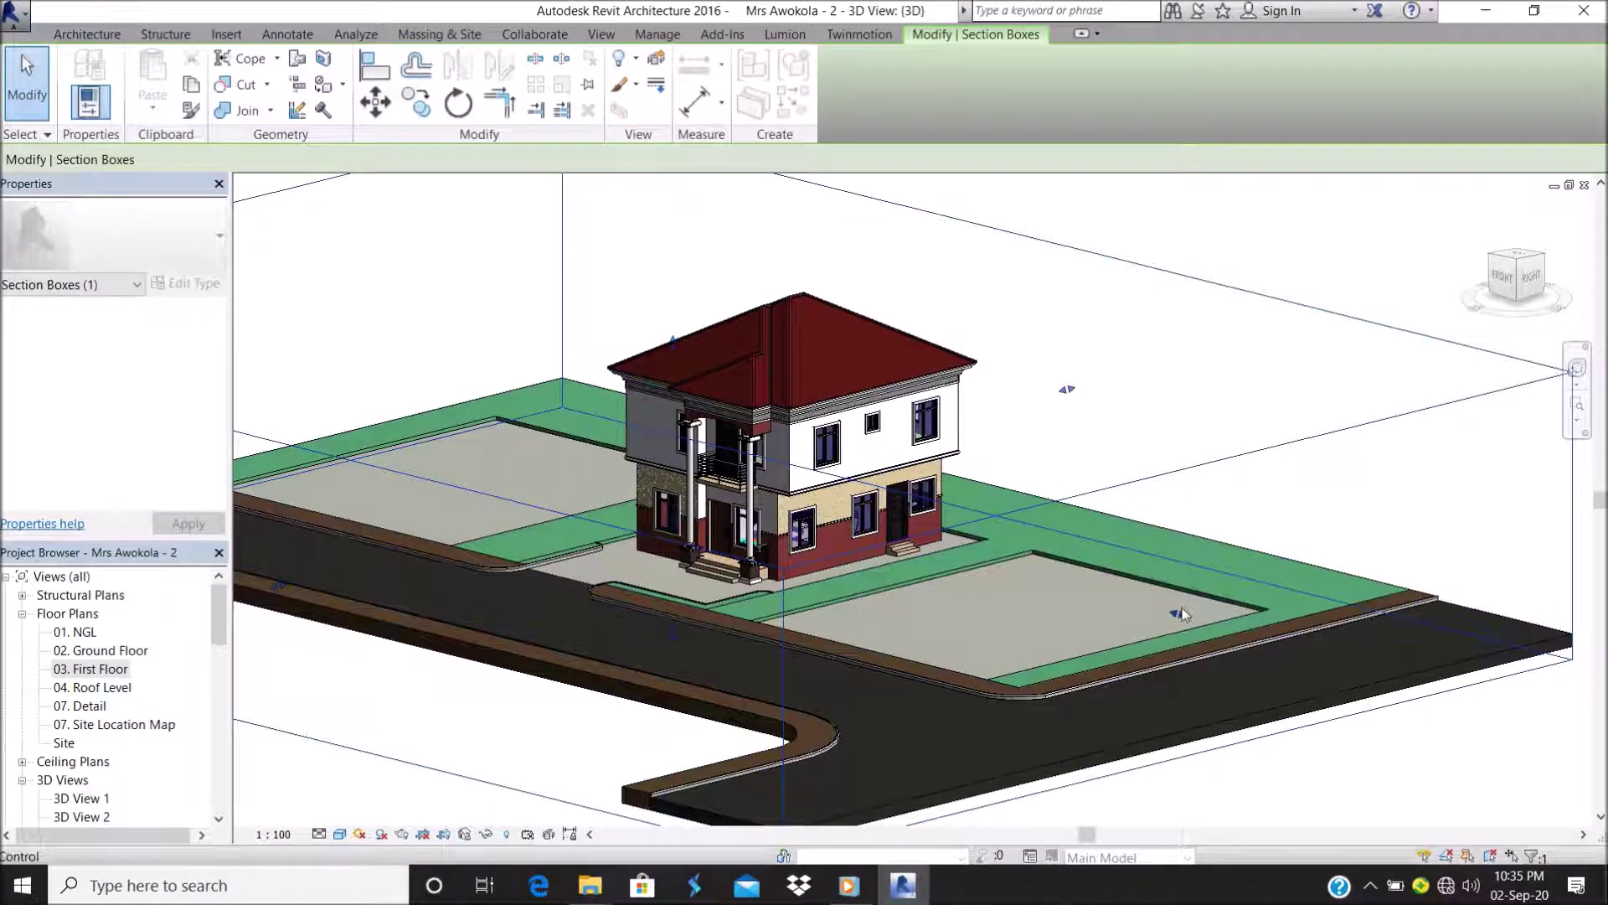
left_click_drag(1179, 610, 1141, 603)
Lower the section box top to slice off the roof
scroll(921, 527, "up", 1)
scroll(716, 461, "up", 2)
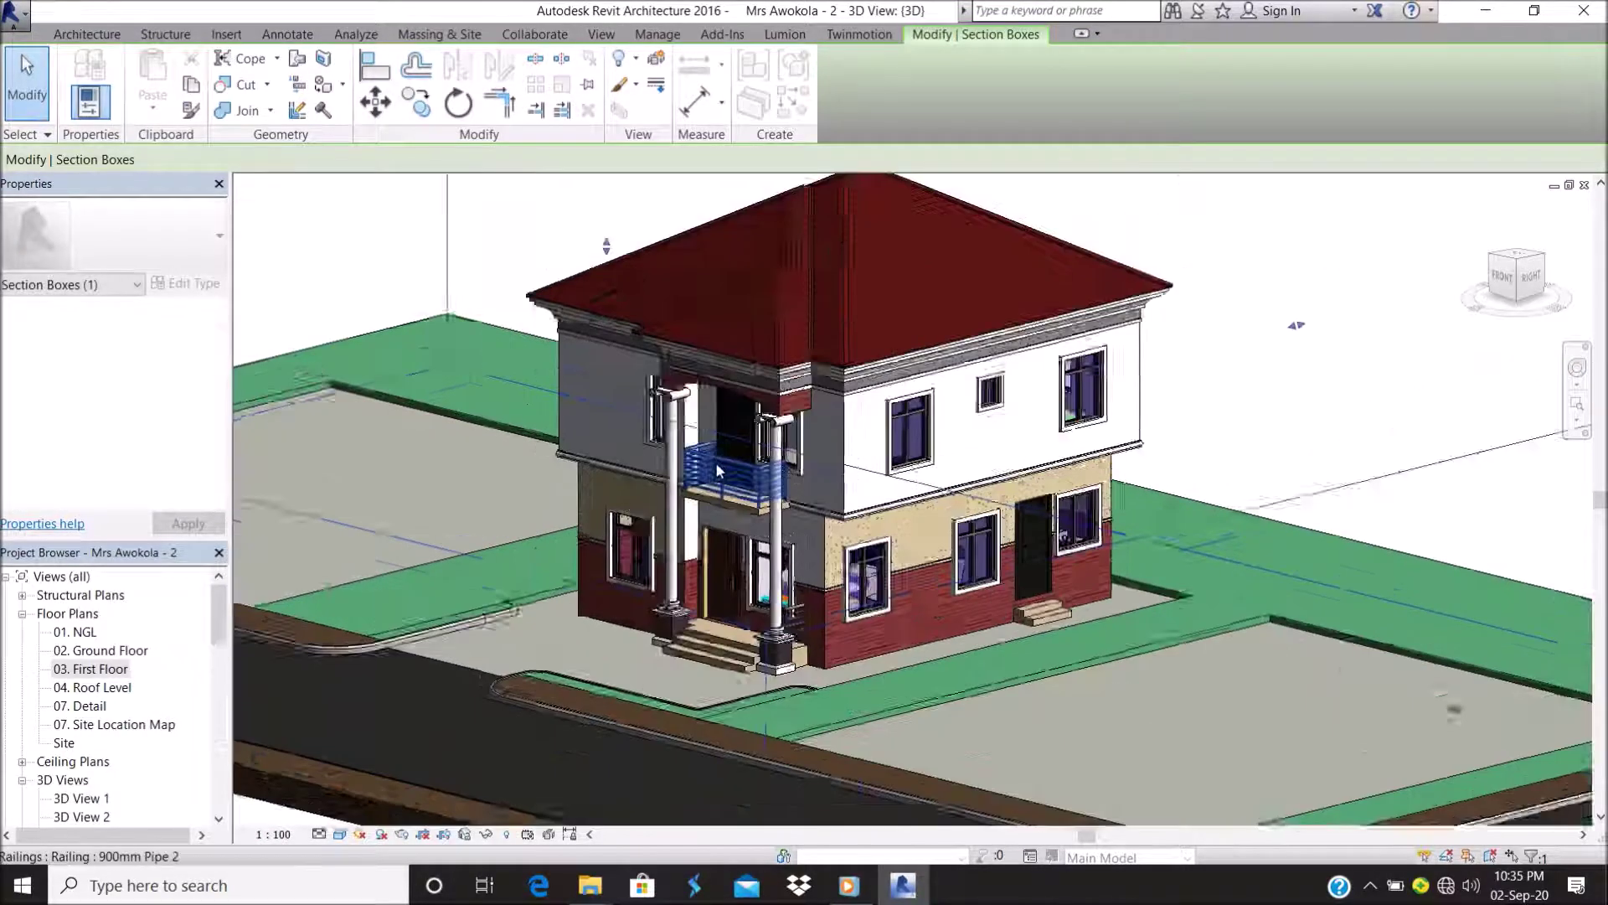
scroll(715, 461, "down", 2)
scroll(776, 434, "up", 1)
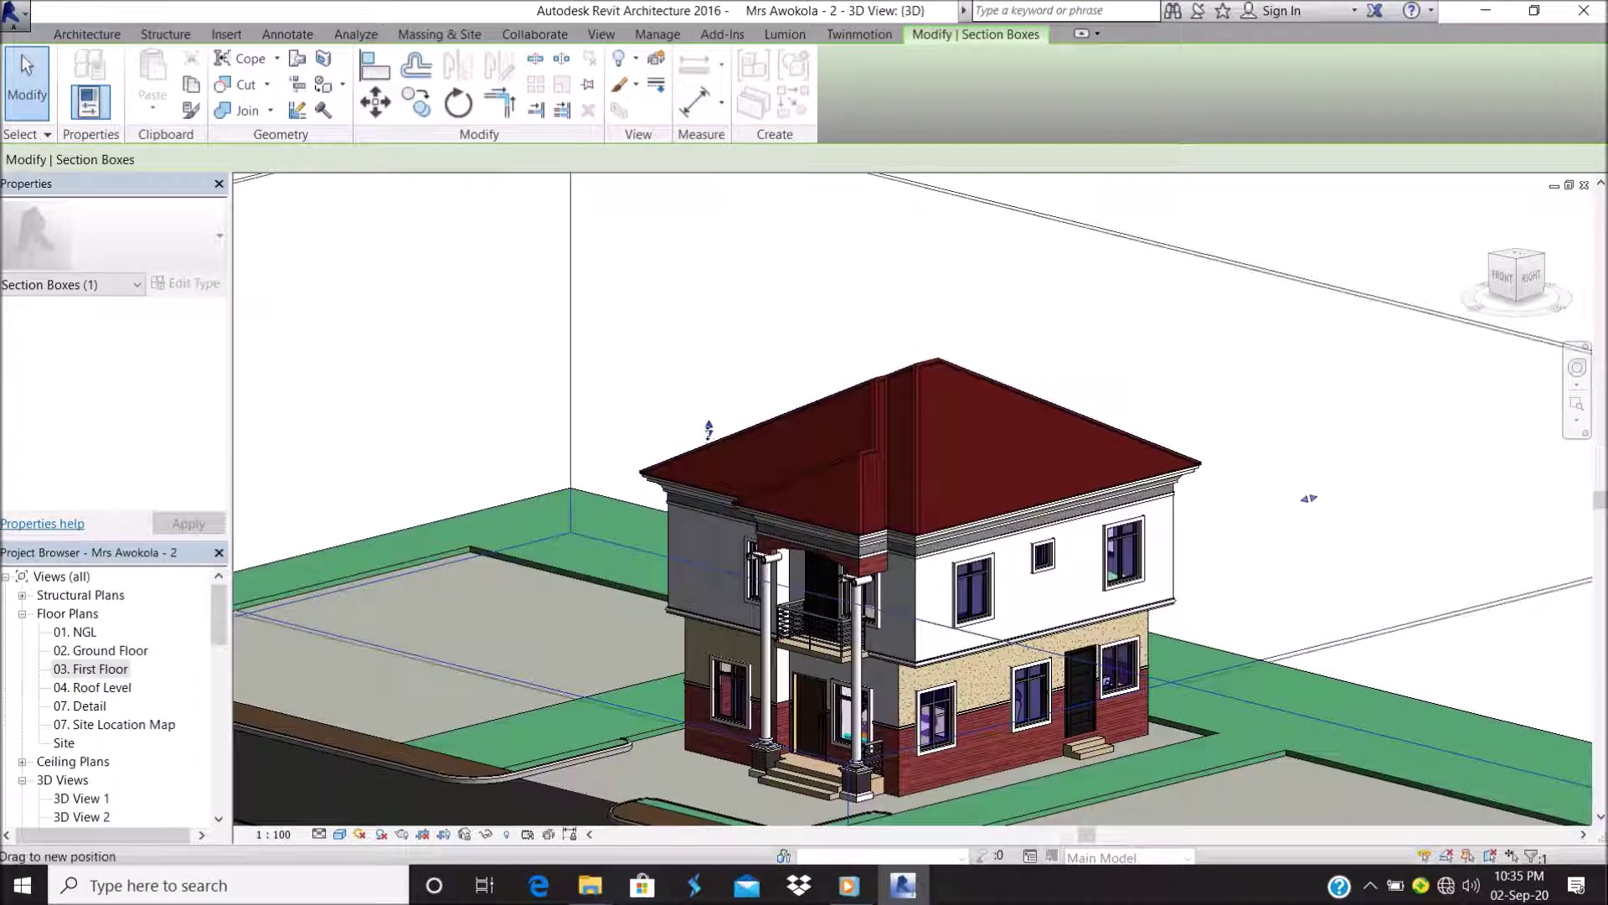
left_click_drag(706, 526, 713, 637)
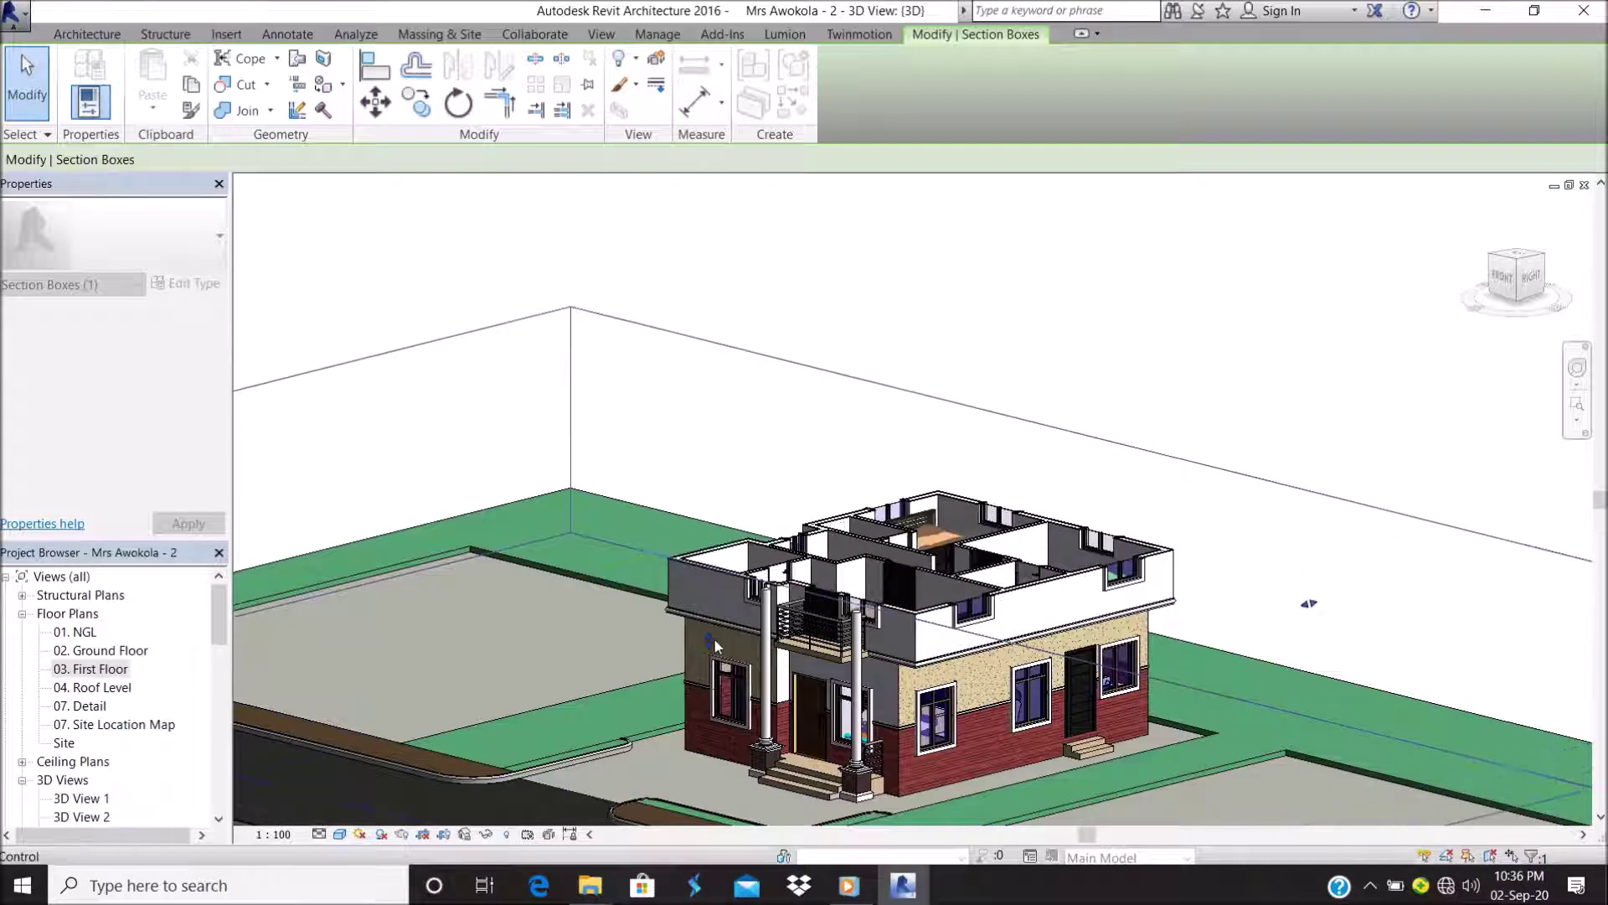
Orbit and zoom to view the cut house from a higher top-down angle
scroll(957, 506, "up", 3)
scroll(836, 532, "down", 2)
middle_click_drag(835, 531, 836, 417, "shift")
scroll(836, 416, "up", 3)
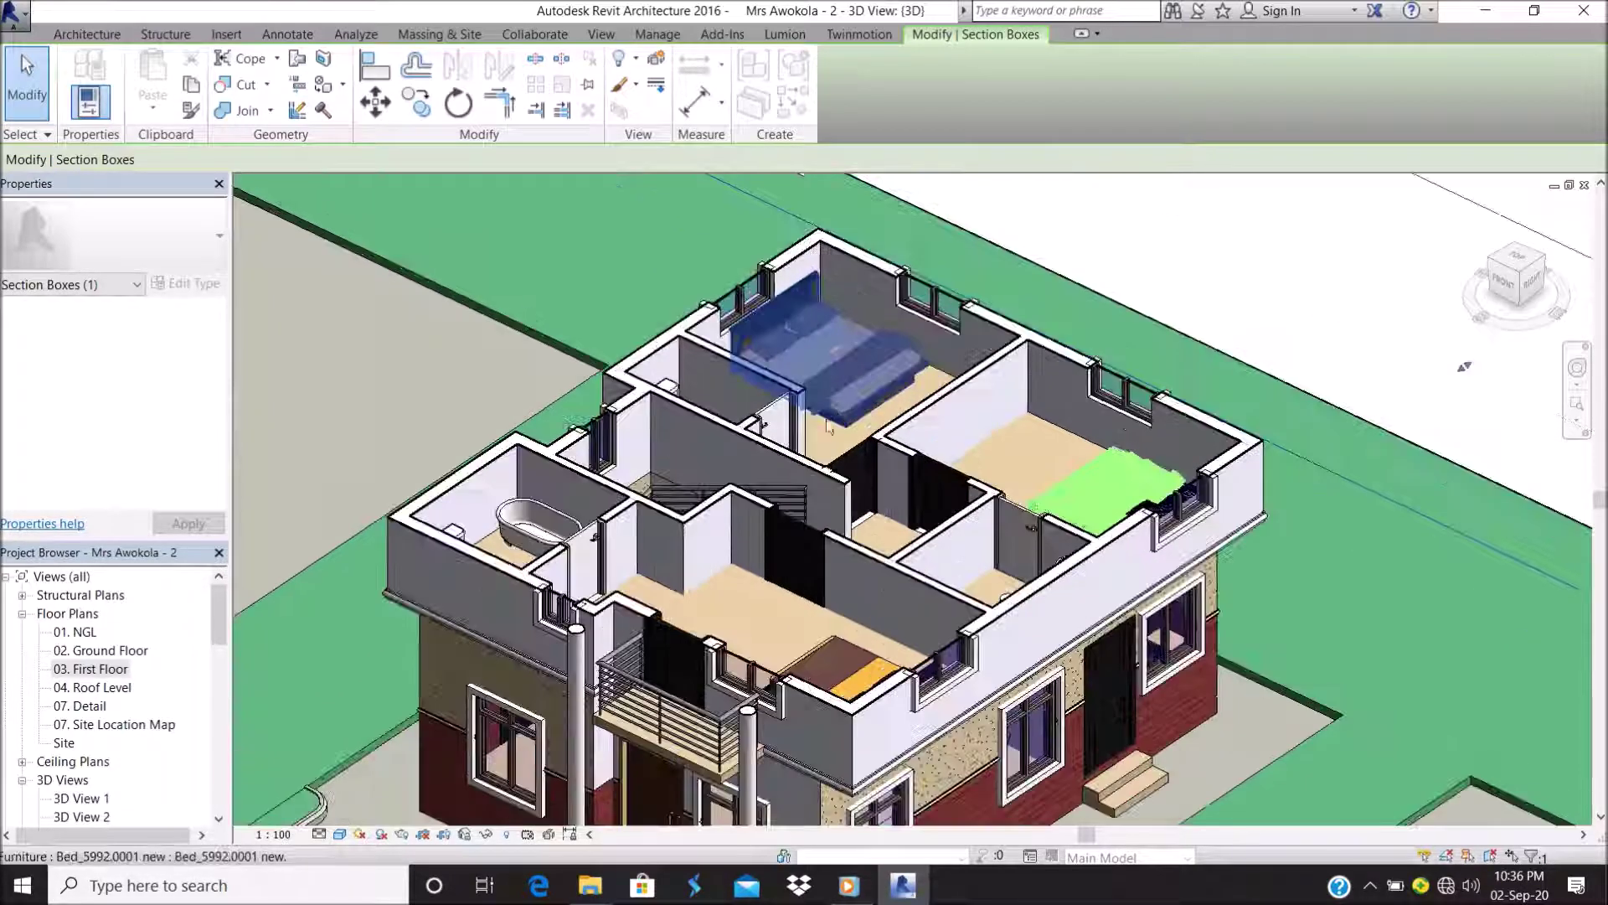
mouse_move(782, 541)
middle_mouse_down("shift")
mouse_move(859, 549)
mouse_move(754, 544)
middle_mouse_up("shift")
scroll(754, 544, "down", 3)
scroll(754, 544, "up", 4)
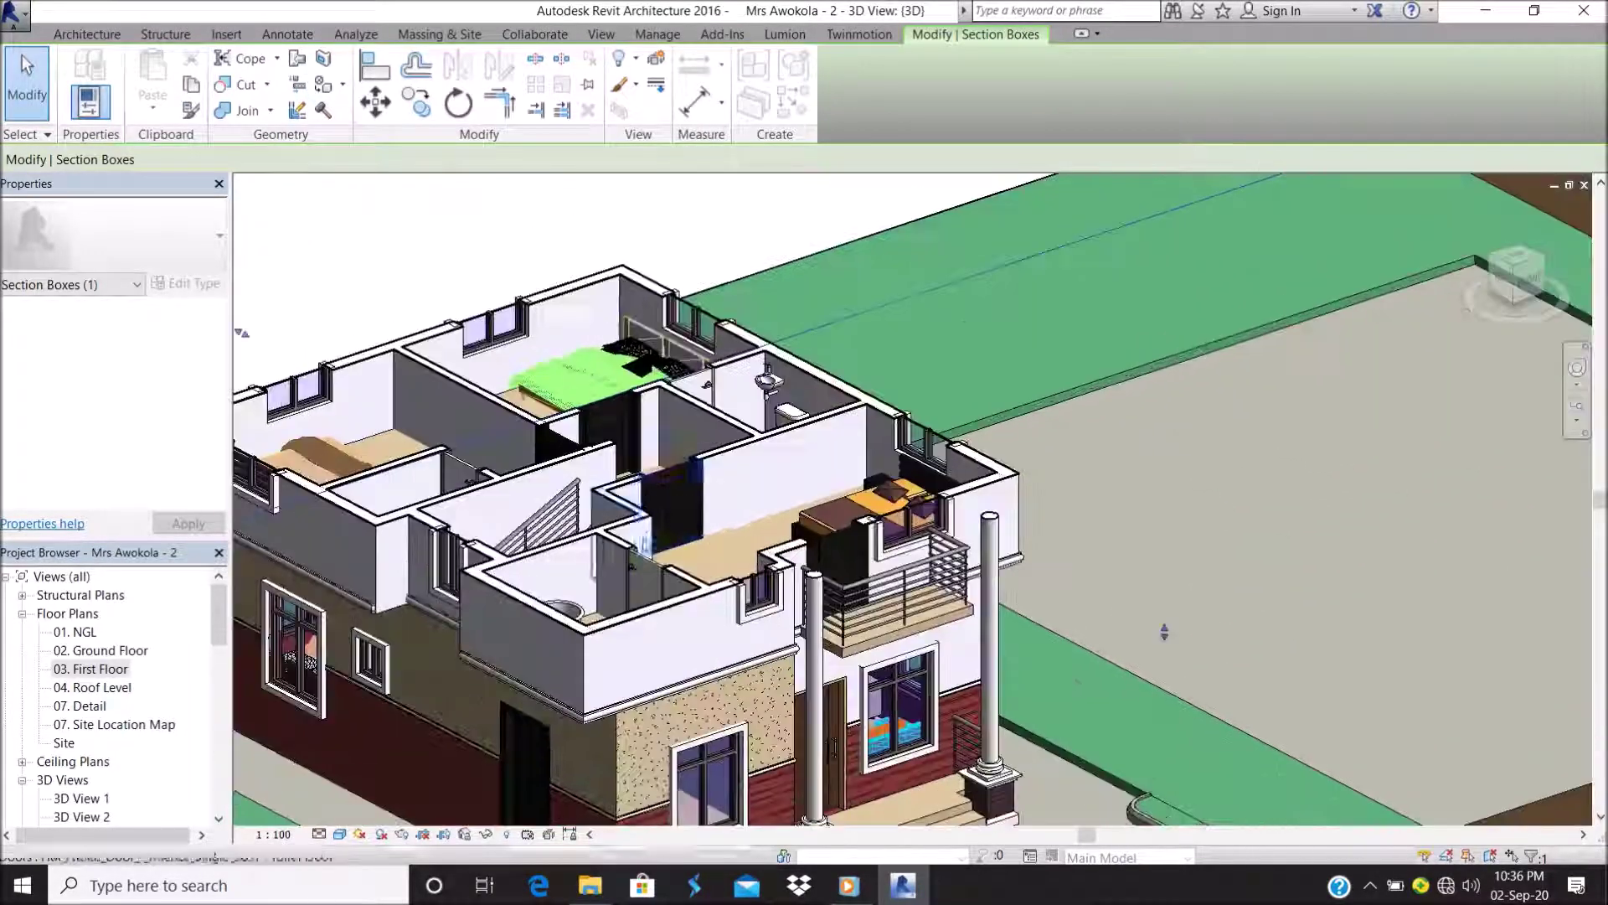
scroll(821, 364, "up", 1)
scroll(821, 363, "up", 2)
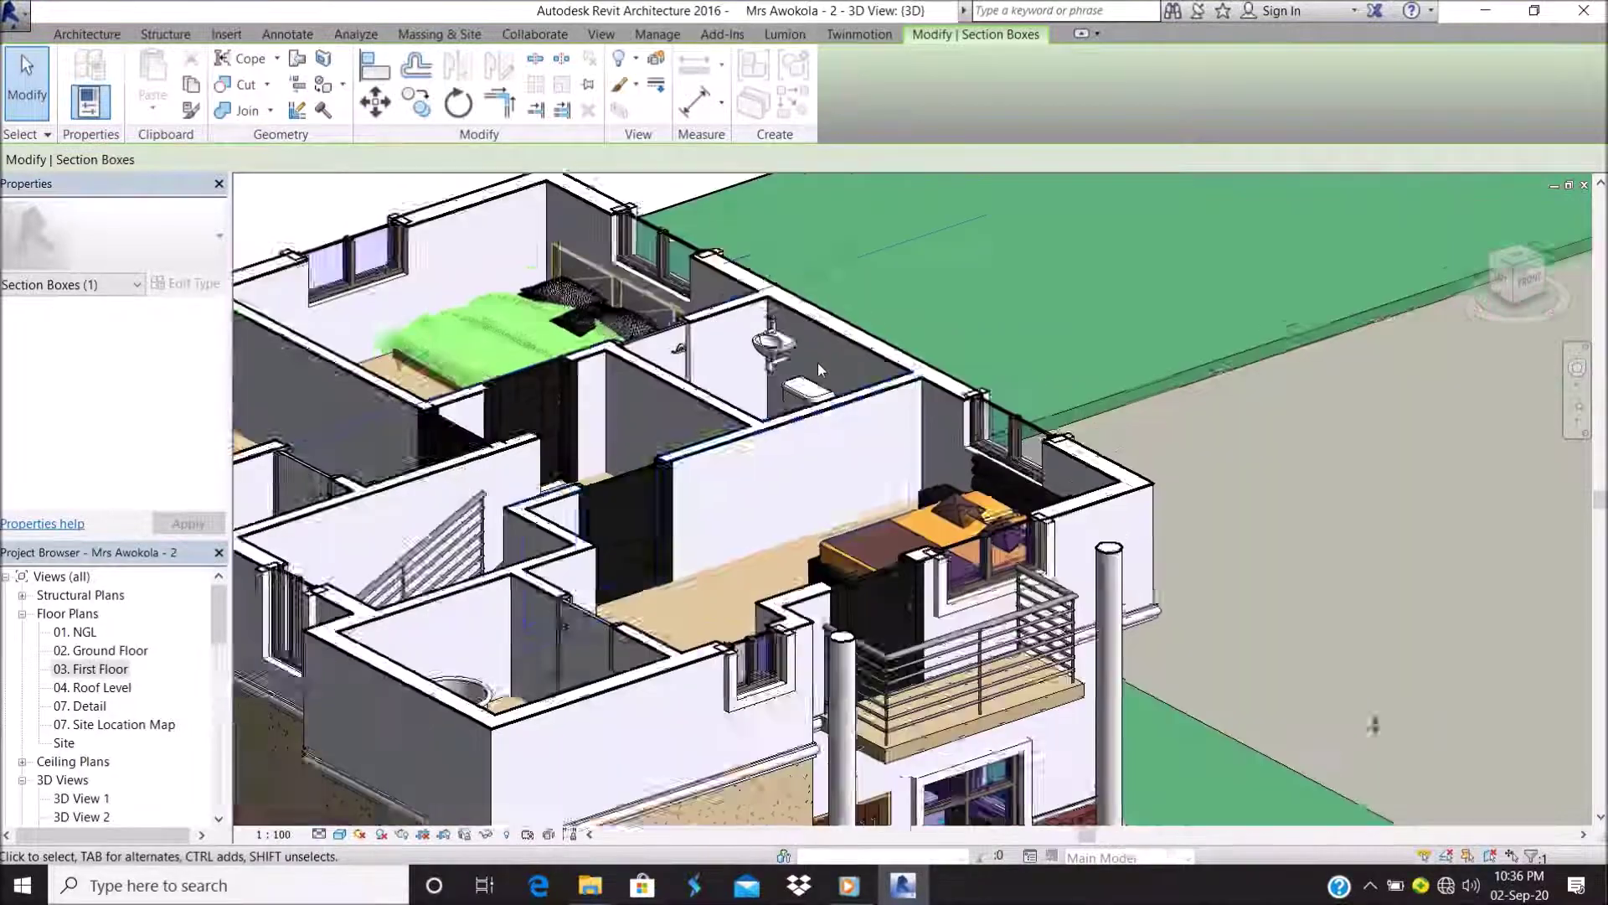
scroll(818, 364, "down", 2)
scroll(818, 364, "down", 3)
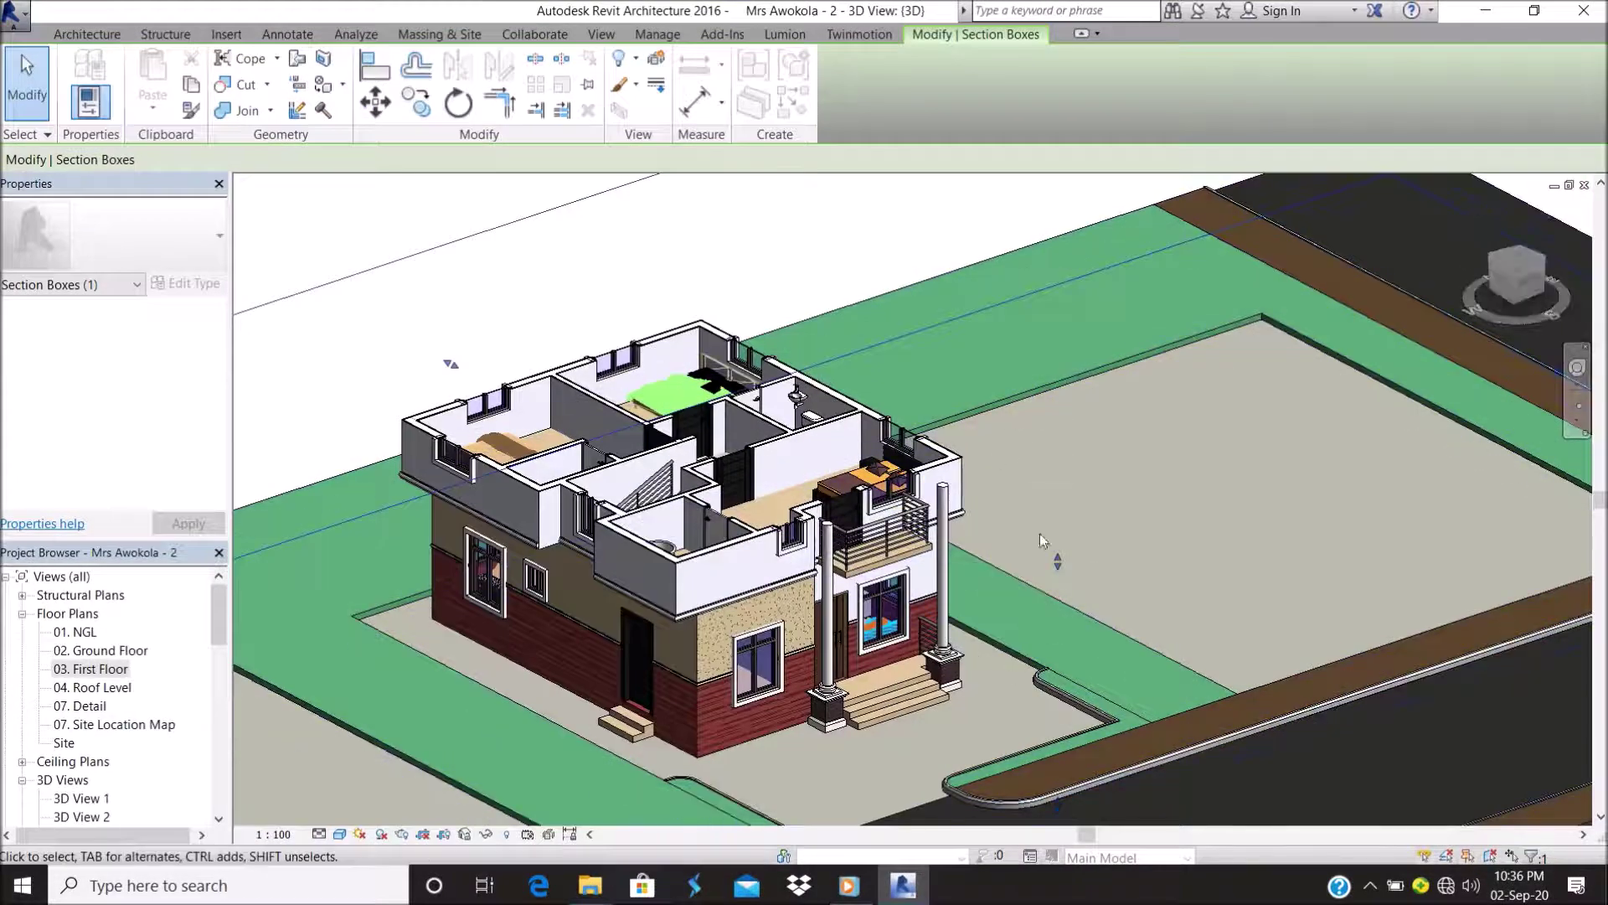
Orbit to view the house from the other side and from the front-right
middle_click_drag(1038, 528, 671, 488, "shift")
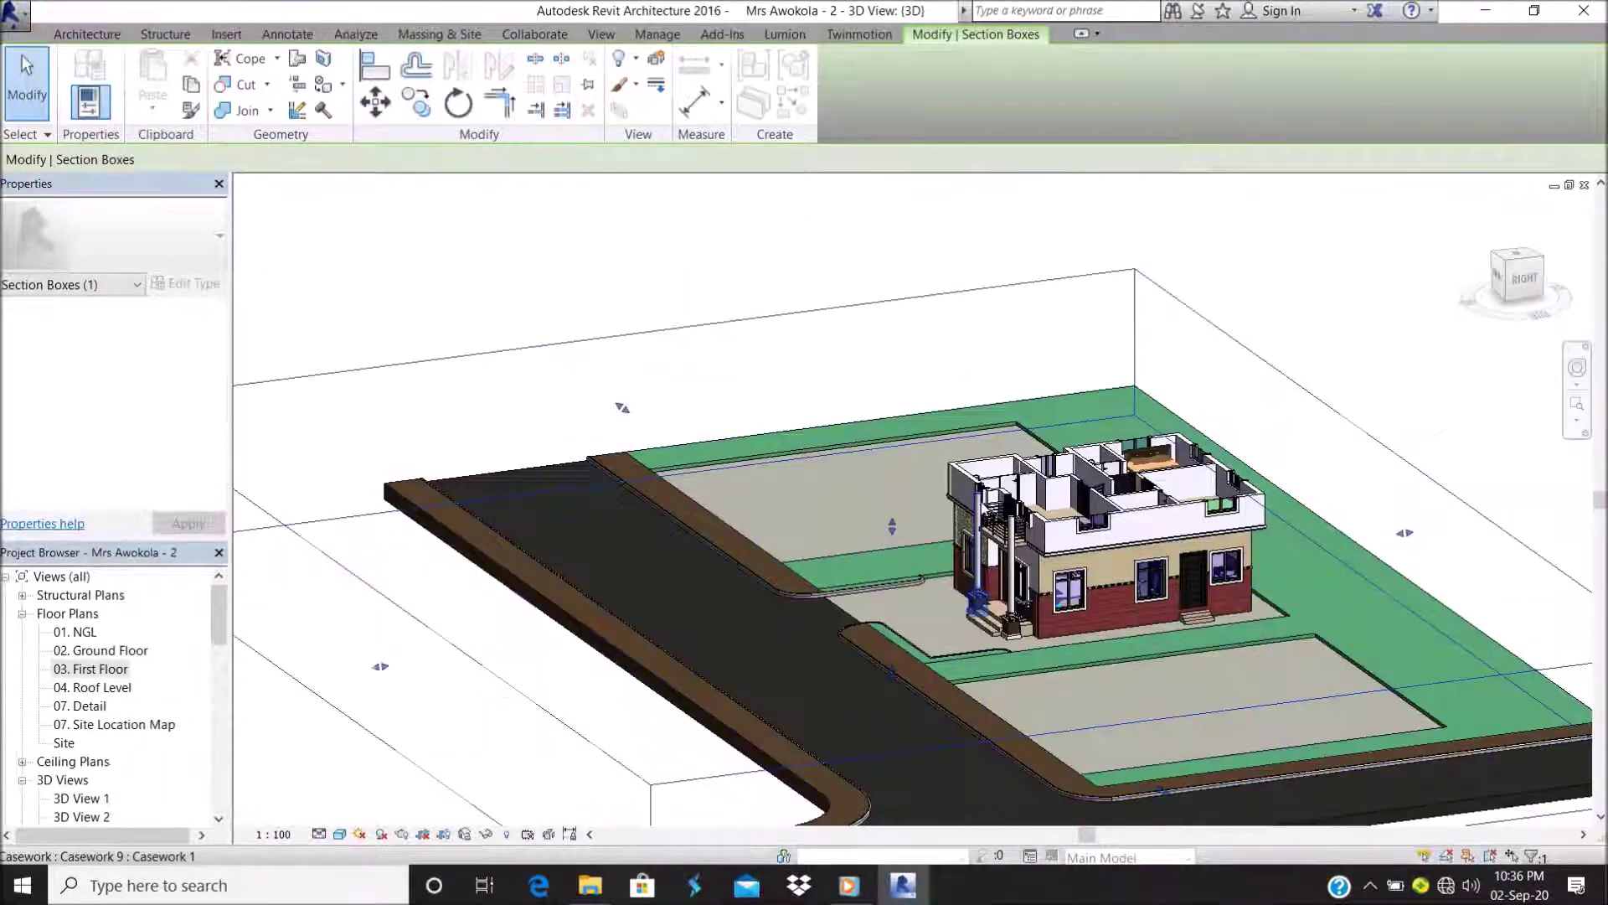
middle_click_drag(671, 488, 1005, 545, "shift")
scroll(1006, 544, "up", 3)
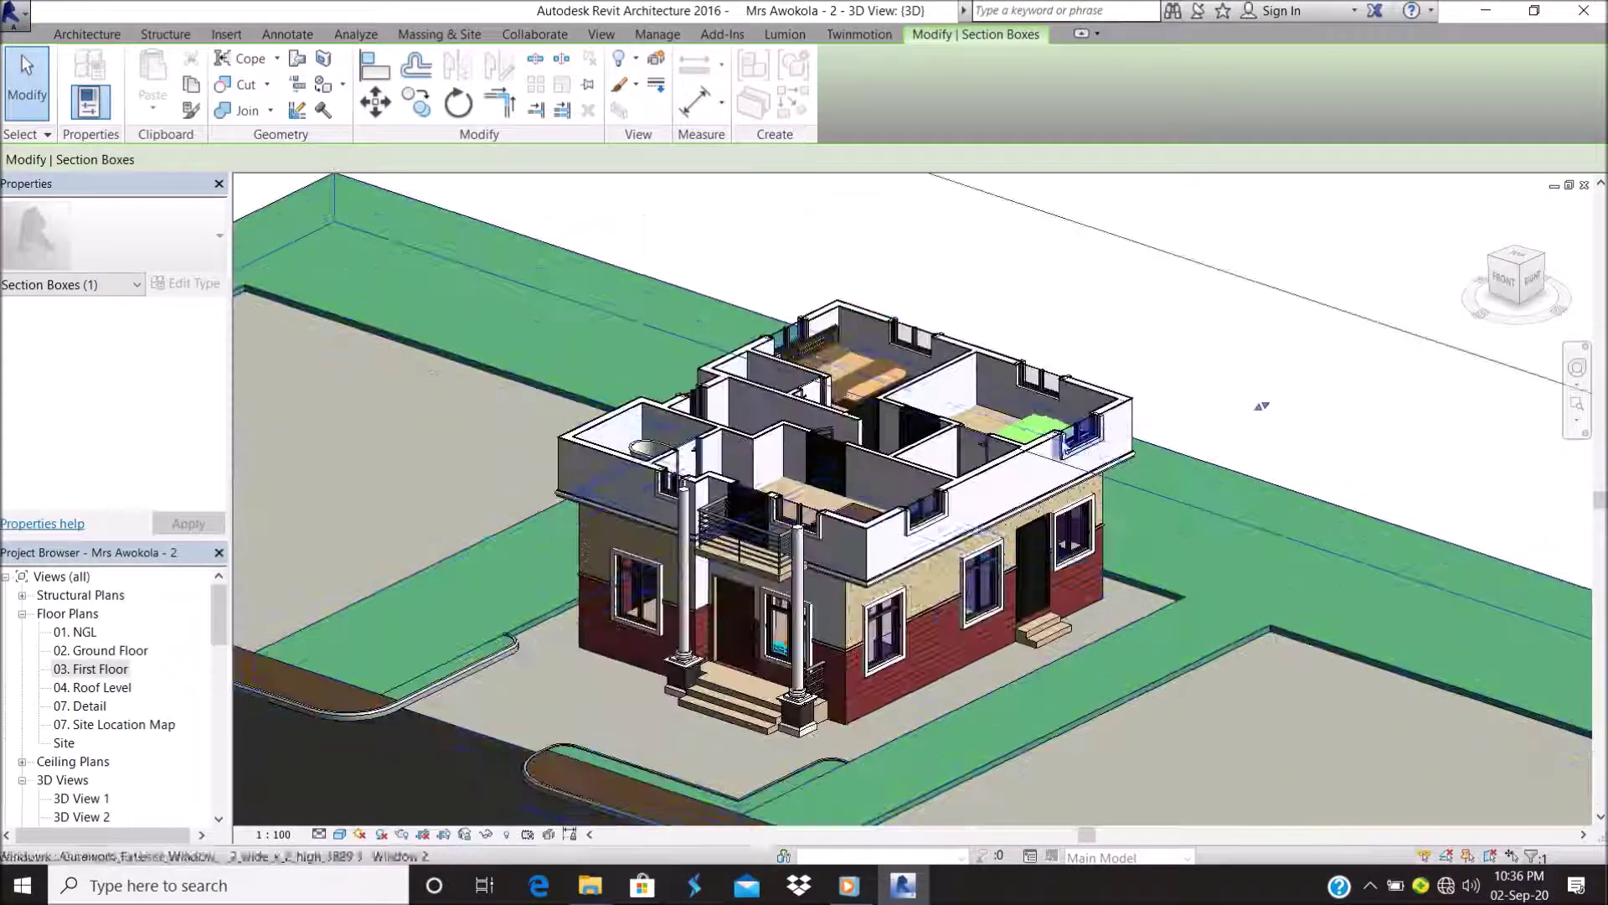
scroll(1032, 417, "down", 3)
middle_click_drag(1131, 484, 1144, 513, "shift")
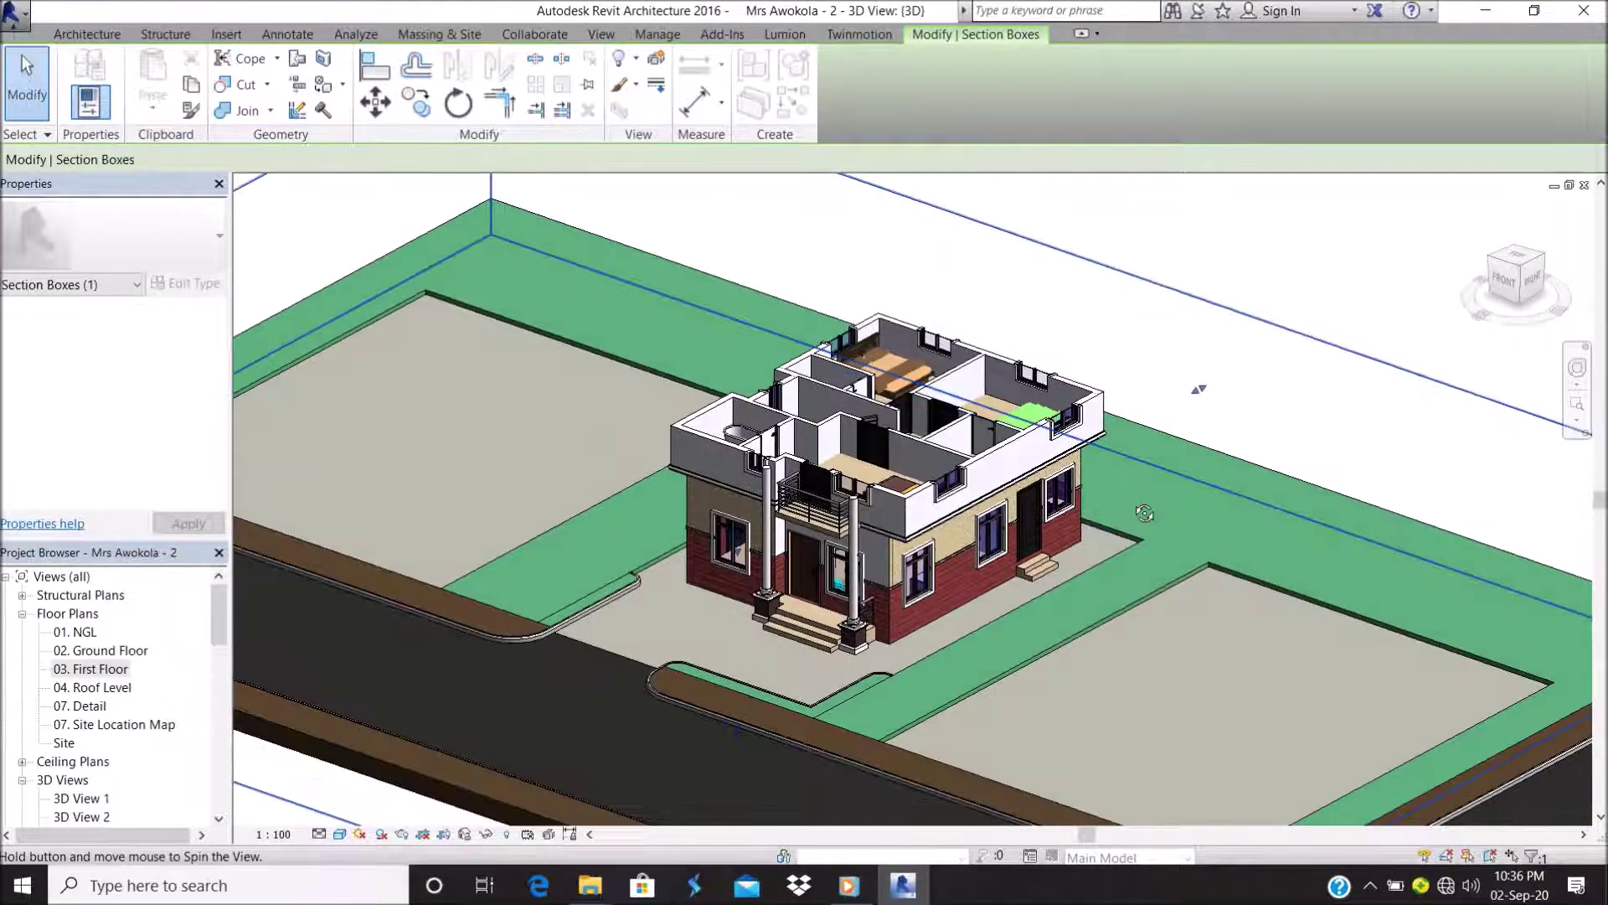
scroll(850, 423, "down", 2)
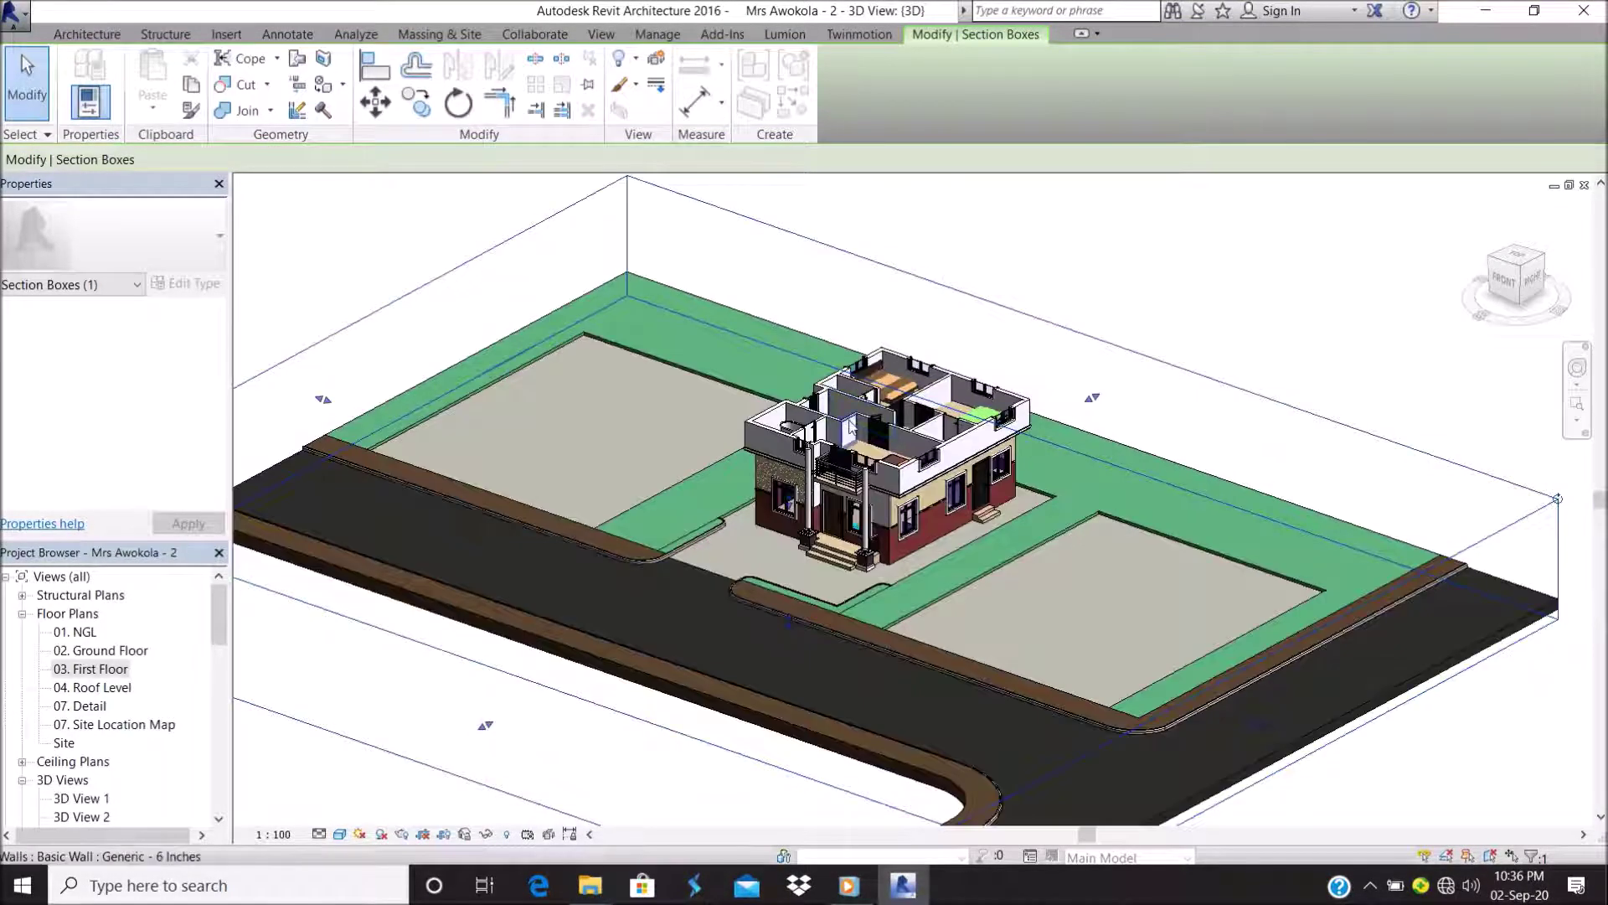
scroll(850, 423, "up", 3)
scroll(1003, 441, "up", 3)
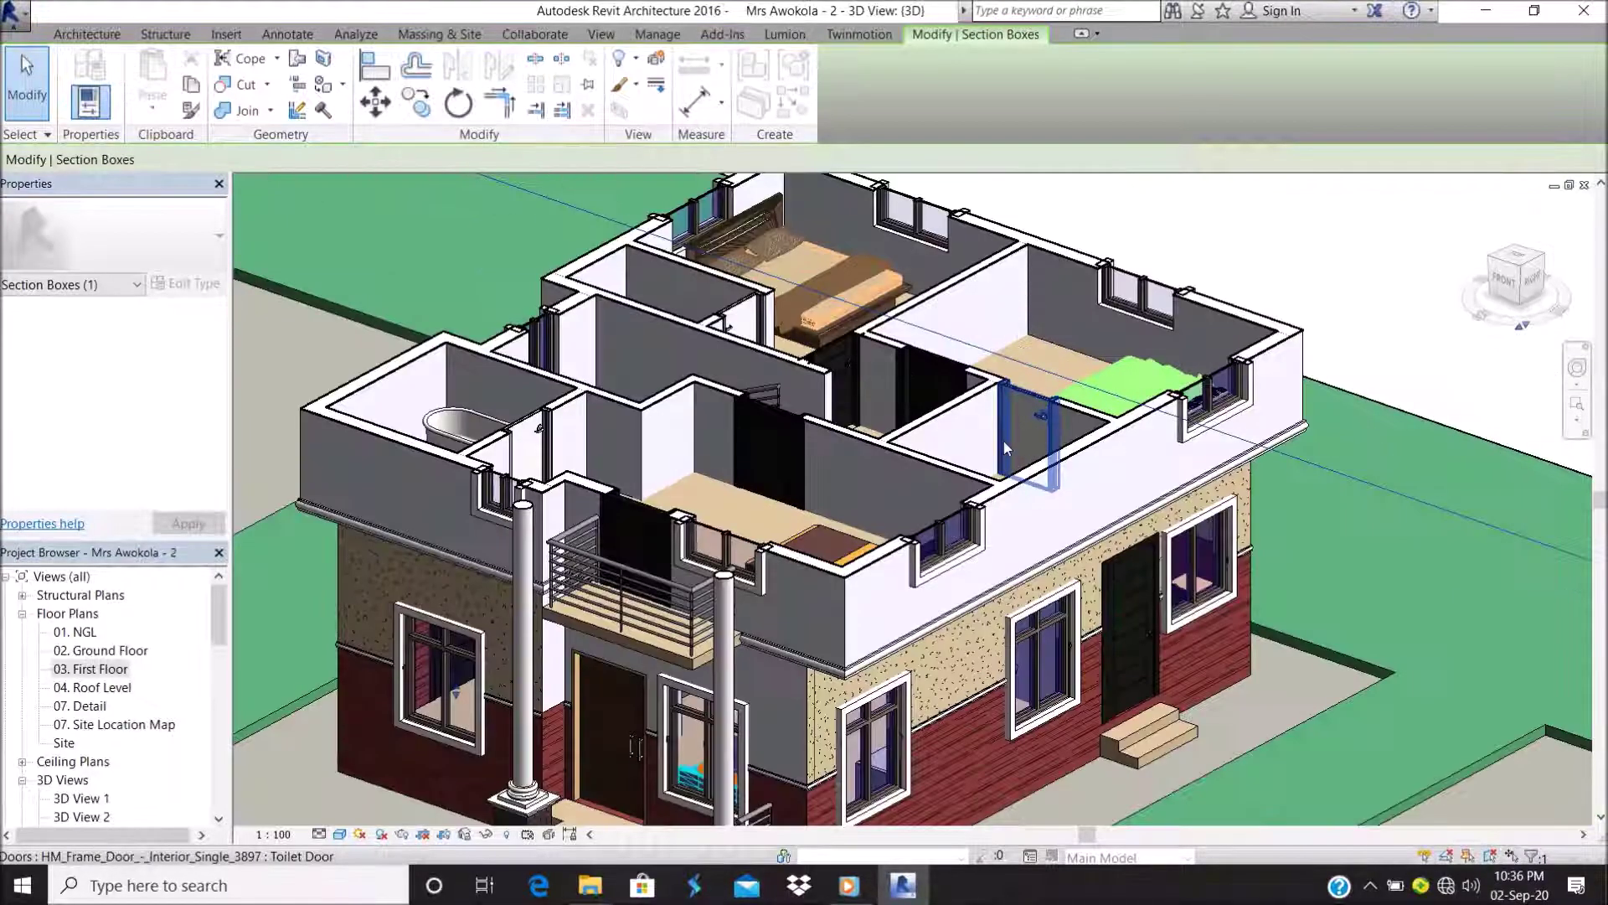
scroll(789, 501, "down", 3)
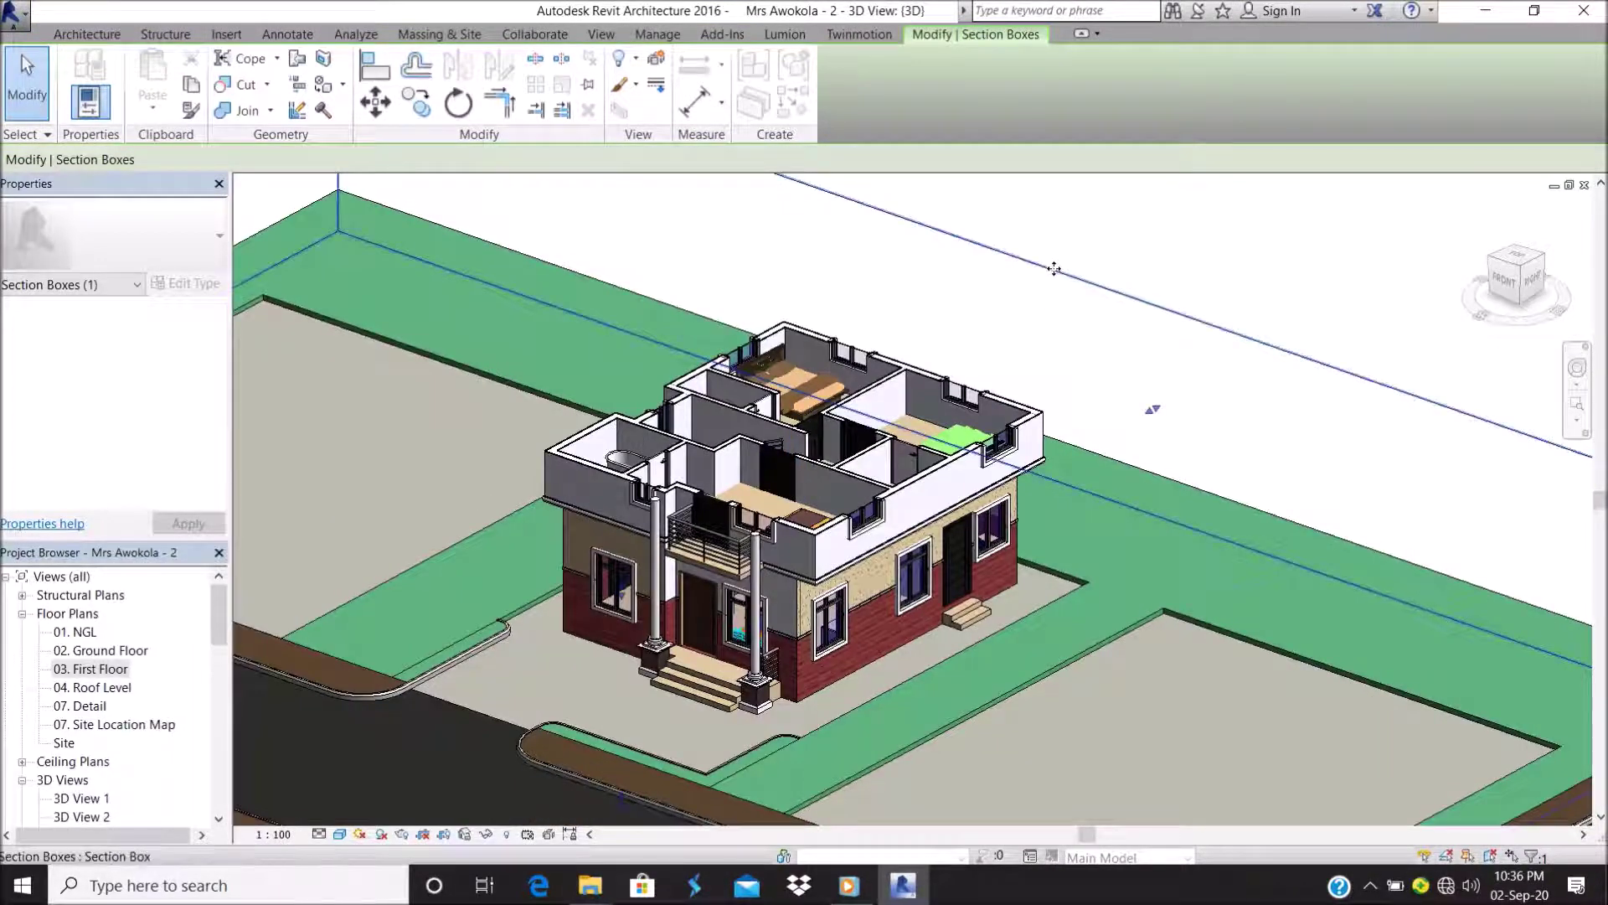
Reselect the section box and lower its top below the first floor, through the ground-floor walls
left_click(1148, 245)
left_click(1144, 299)
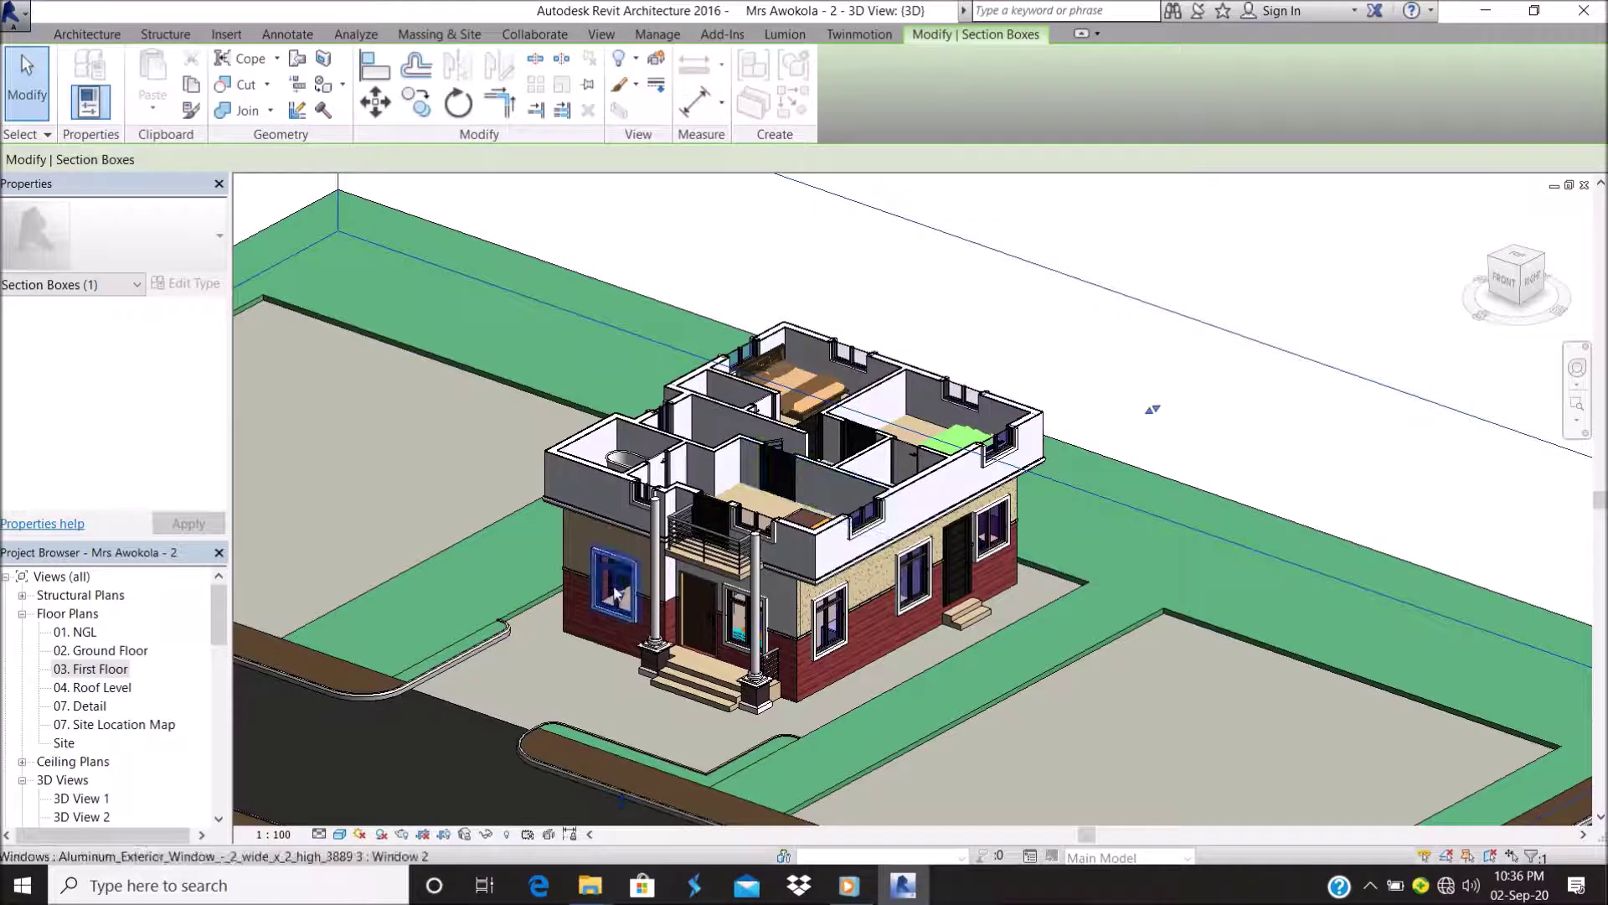
left_click_drag(622, 593, 630, 662)
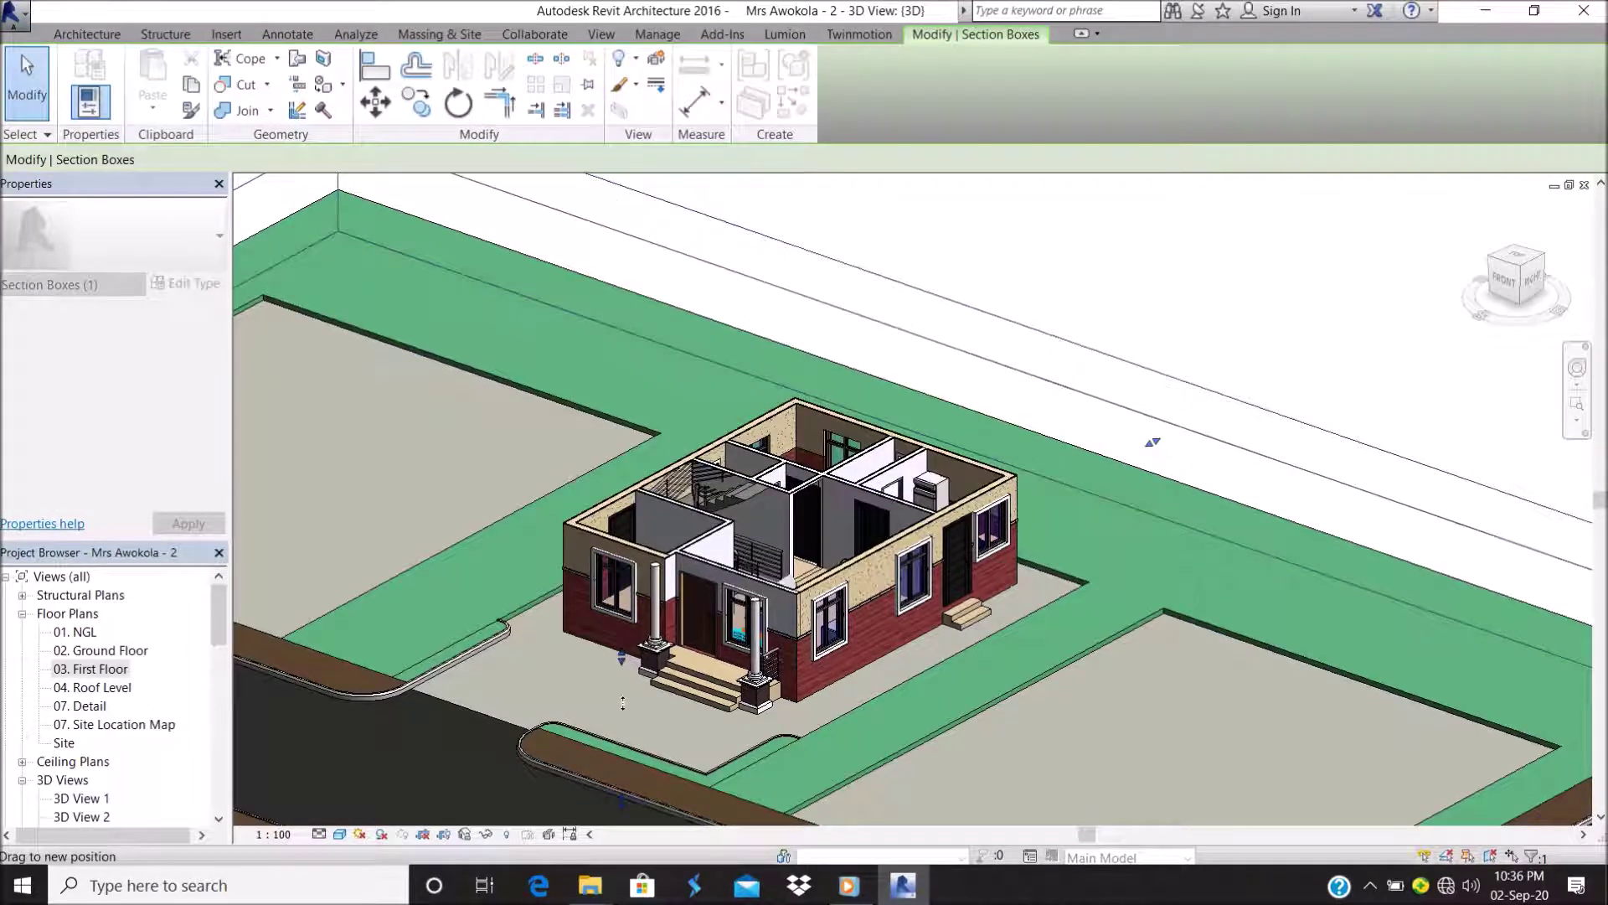
left_click_drag(629, 662, 624, 710)
scroll(932, 509, "up", 2)
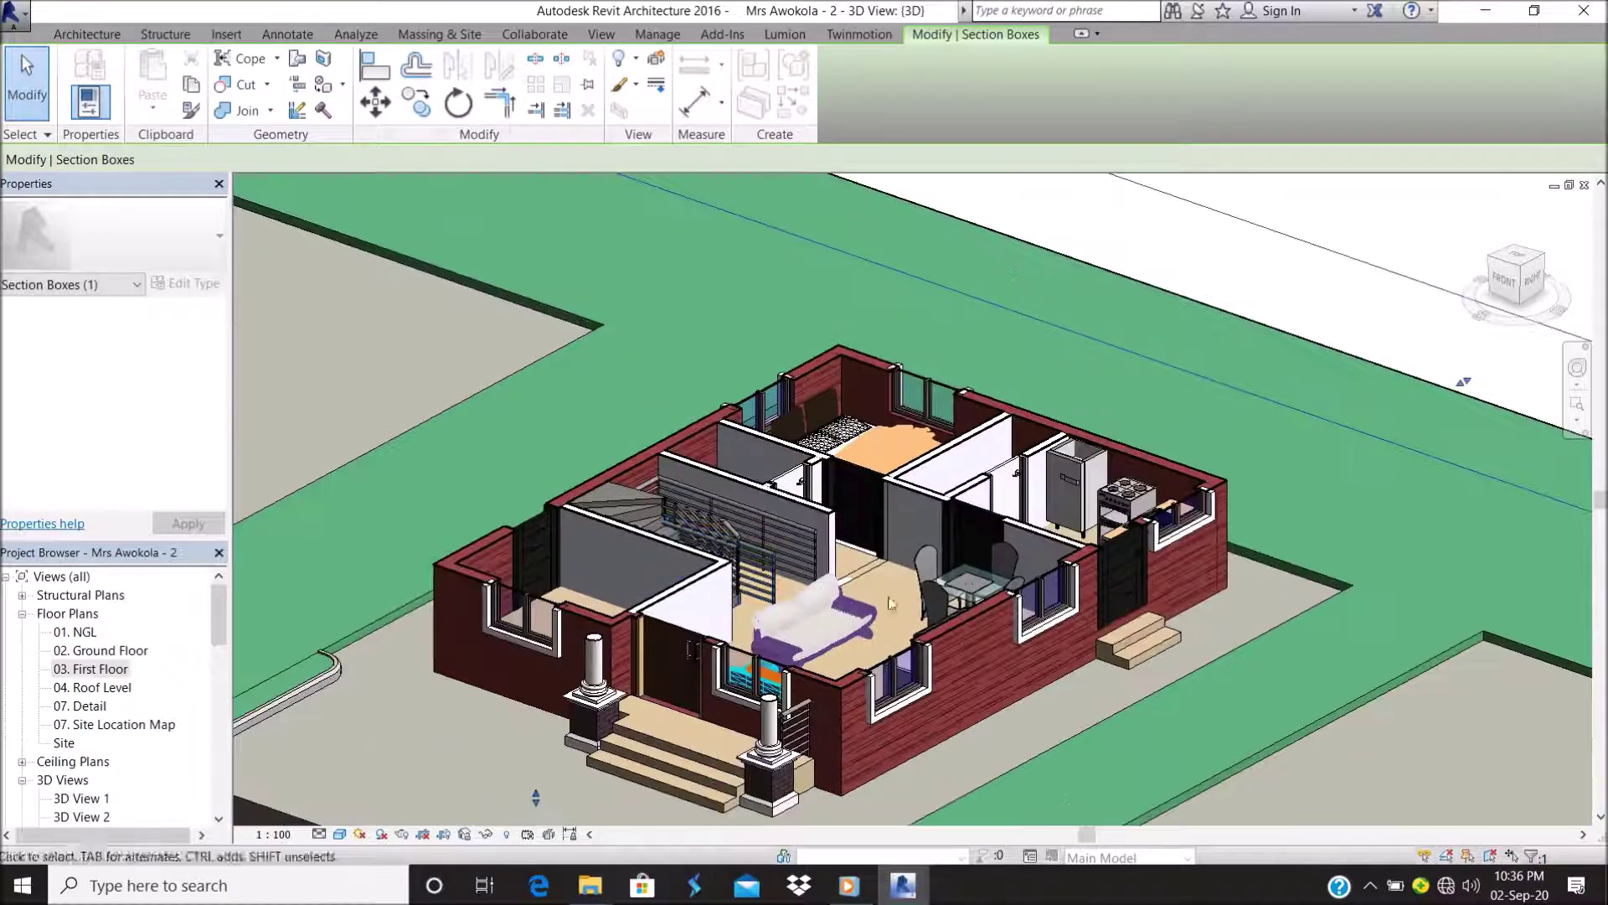
scroll(932, 508, "up", 2)
scroll(921, 461, "up", 3)
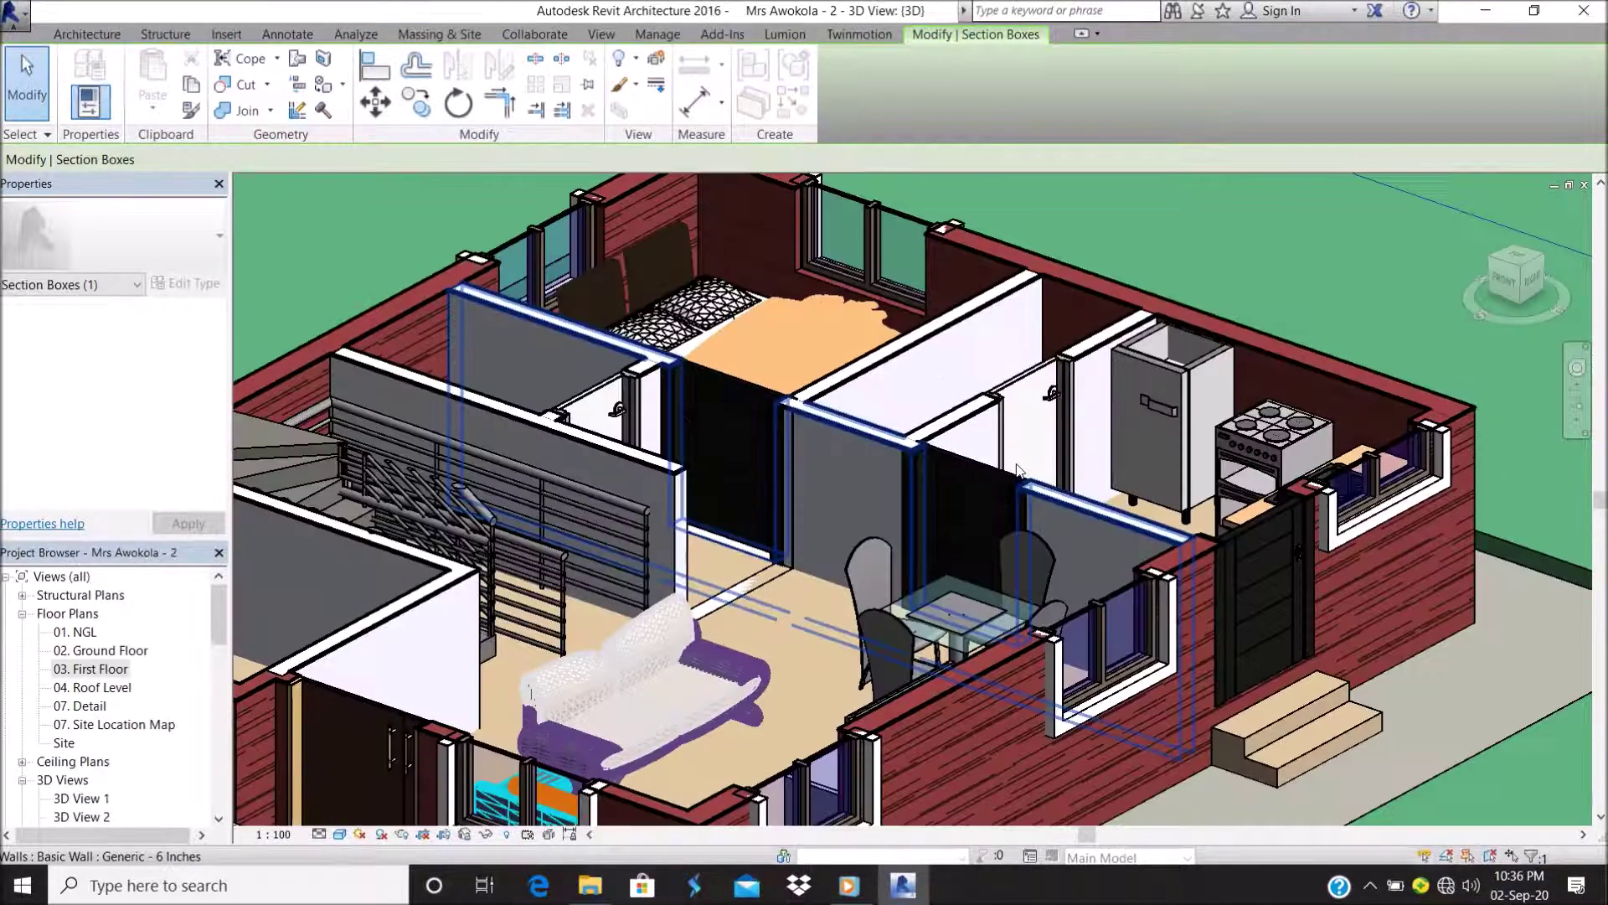
scroll(801, 455, "down", 3)
scroll(801, 455, "down", 2)
Orbit and zoom to inspect the whole cut house and road
mouse_move(802, 455)
middle_mouse_down("shift")
mouse_move(735, 536)
mouse_move(1128, 575)
middle_mouse_up("shift")
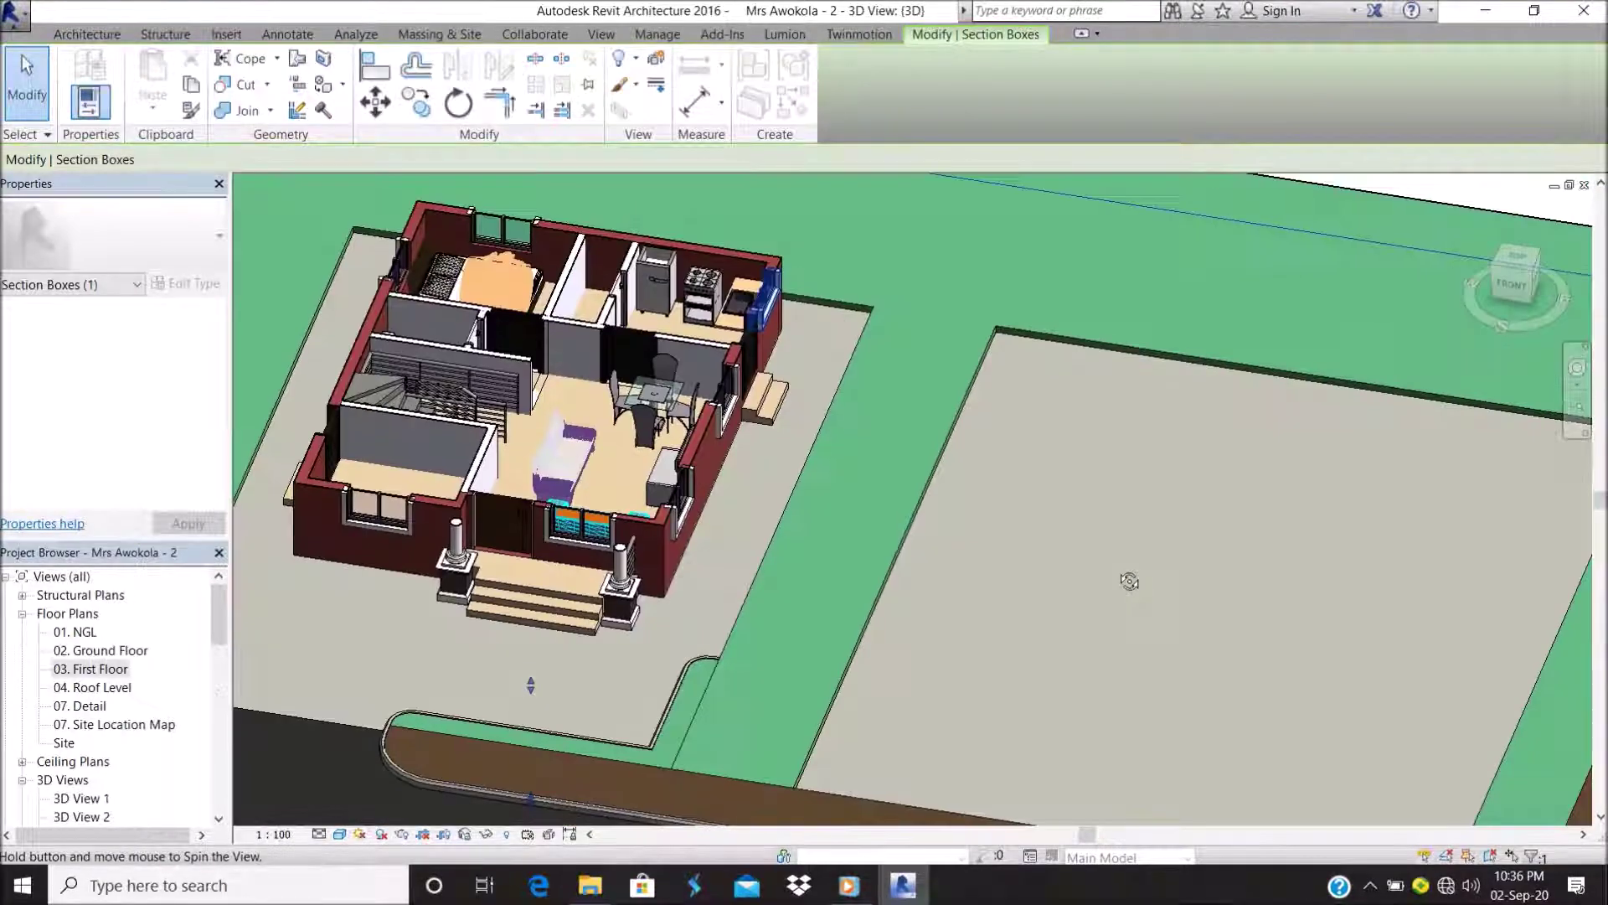
scroll(519, 508, "up", 3)
mouse_move(519, 509)
middle_mouse_down("shift")
mouse_move(1254, 369)
mouse_move(605, 511)
mouse_move(941, 423)
middle_mouse_up("shift")
scroll(605, 511, "down", 2)
scroll(942, 423, "up", 3)
scroll(960, 397, "up", 2)
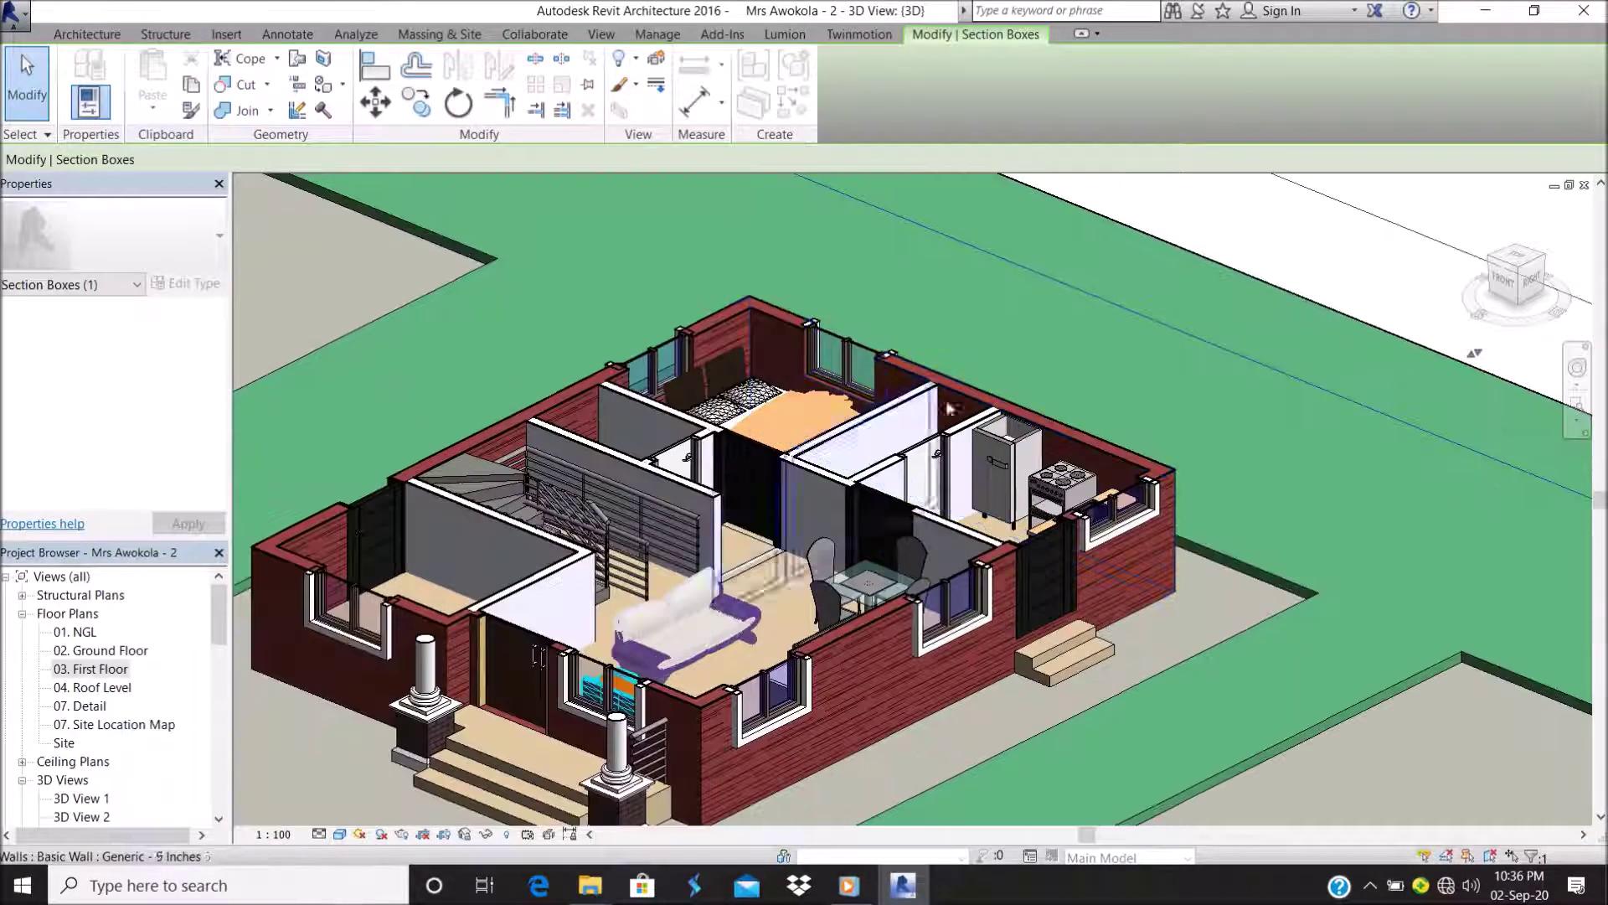
Switch to the TOP view looking straight down on the site and deselect the section box
left_click(1517, 258)
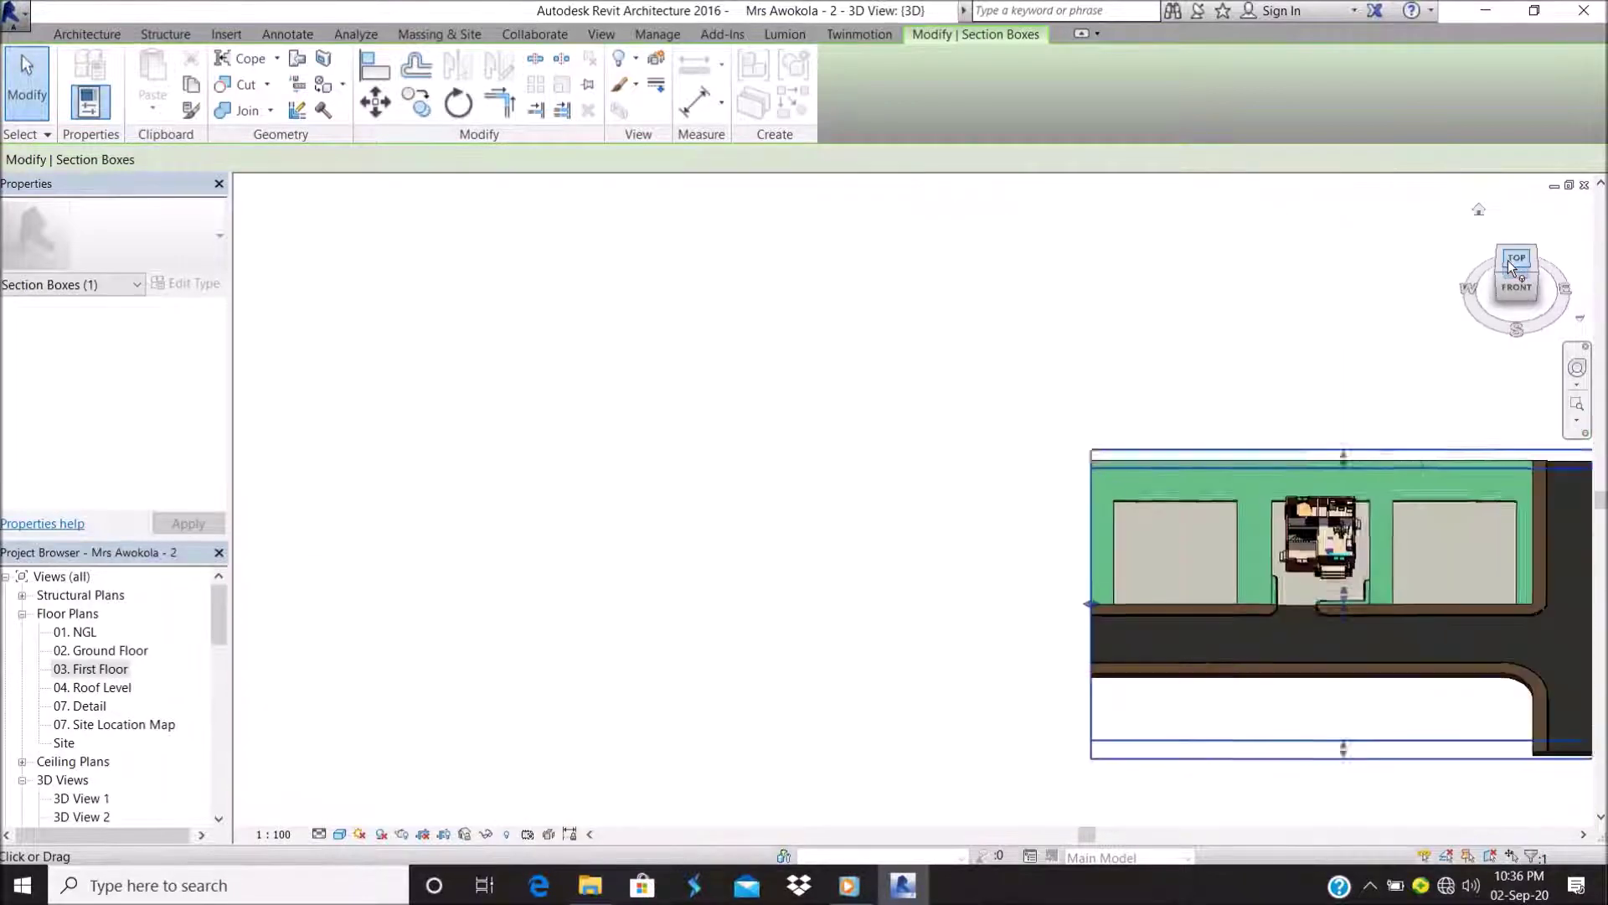
scroll(921, 402, "up", 3)
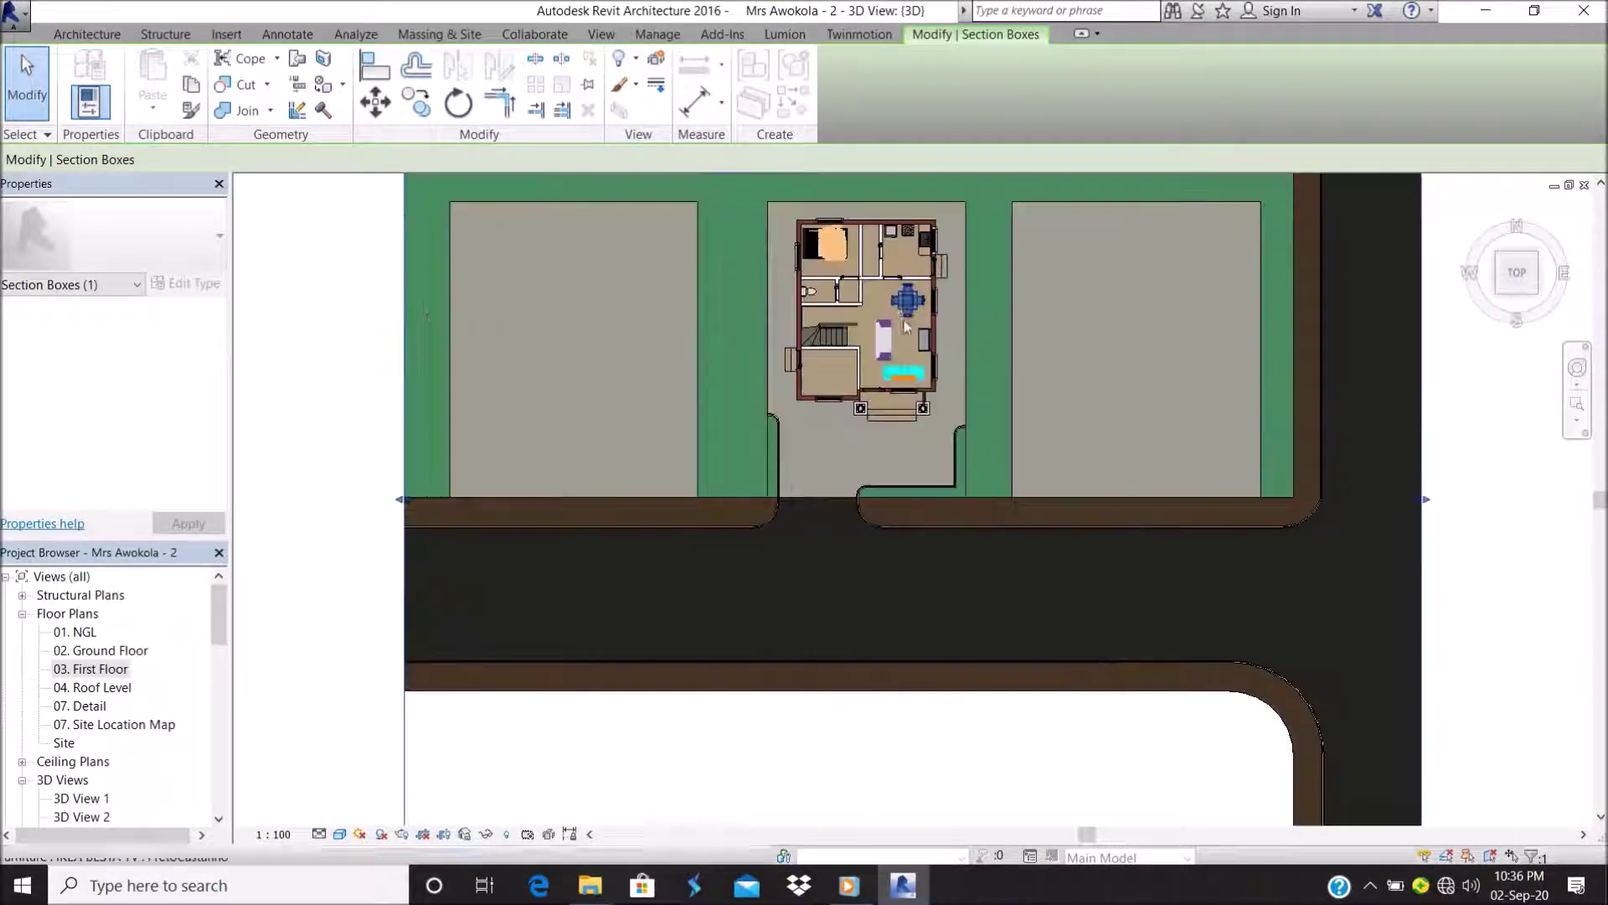
left_click(750, 717)
scroll(808, 385, "up", 2)
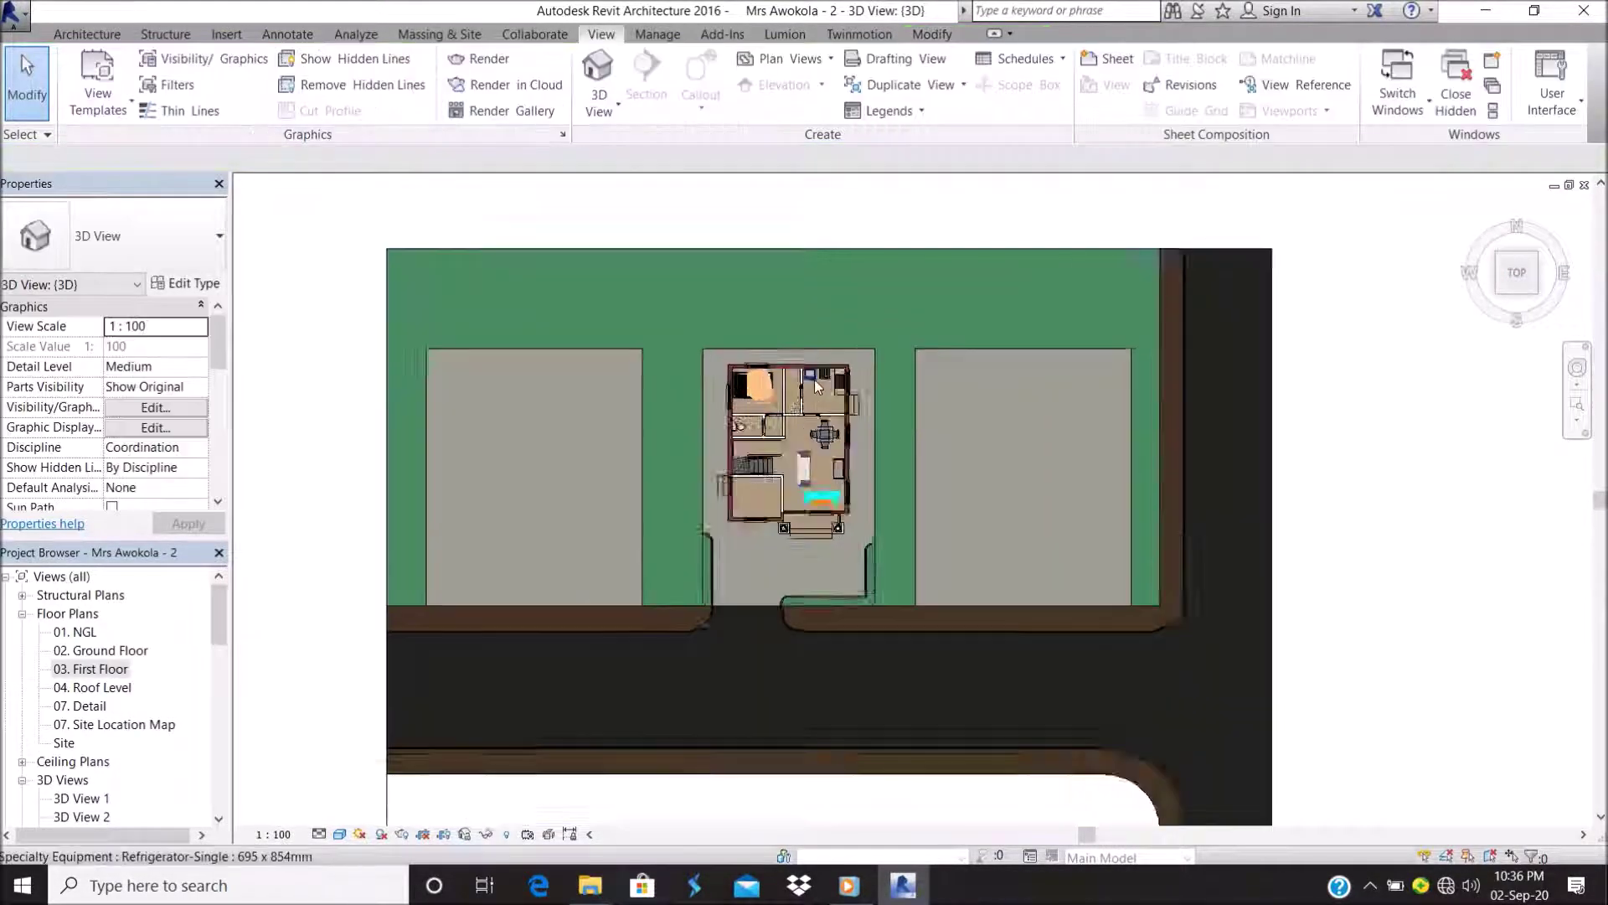
scroll(706, 453, "up", 2)
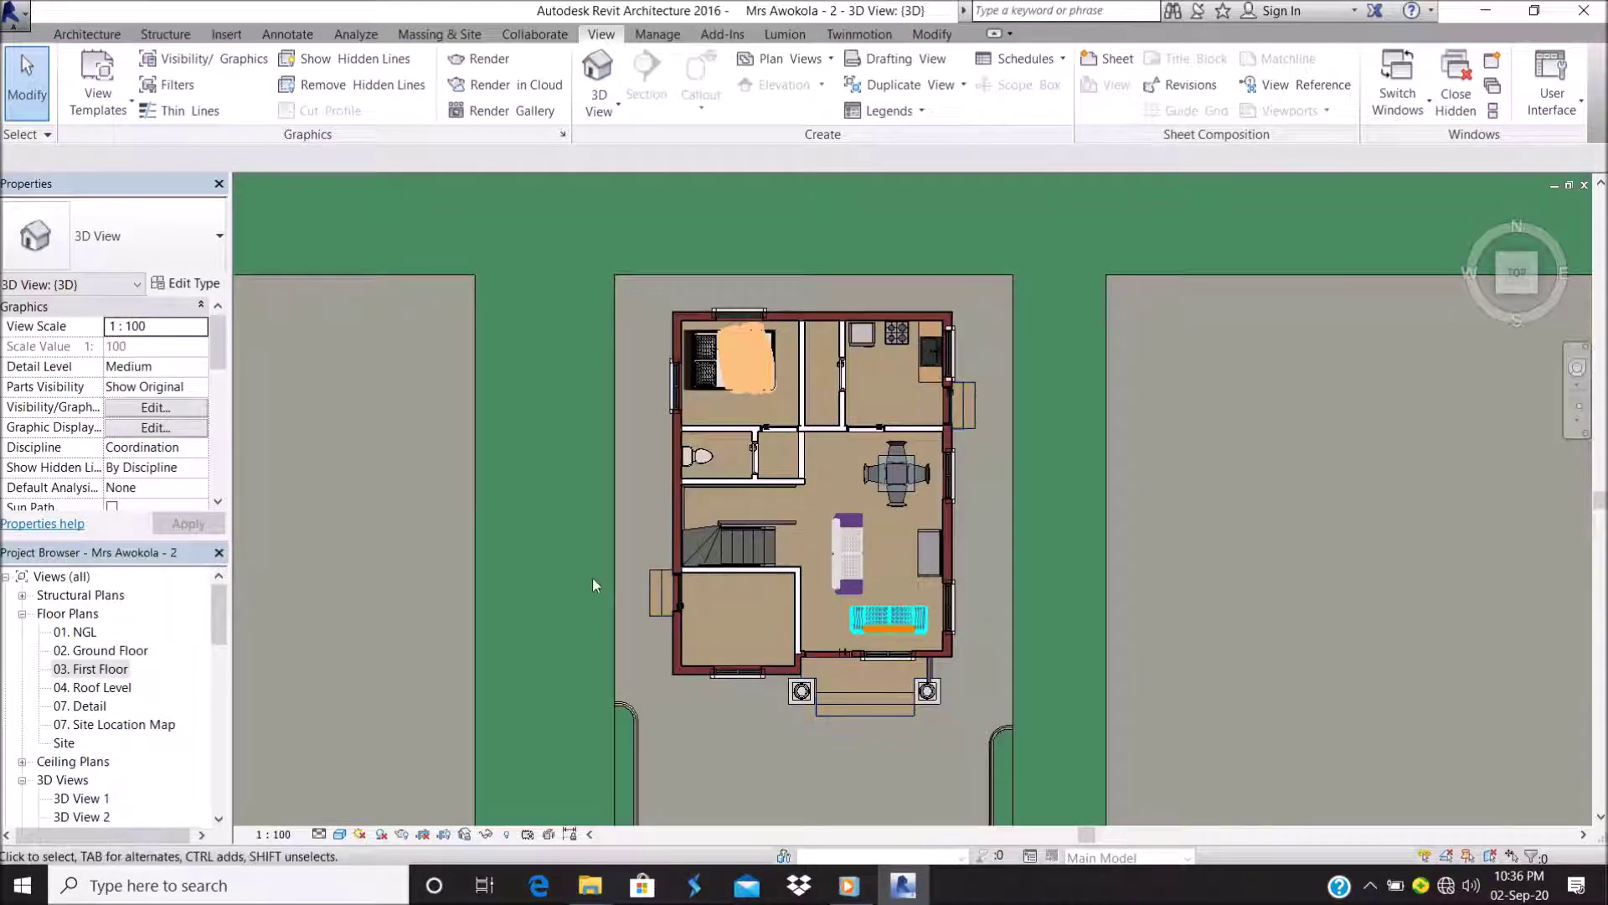
Resize the crop boundary around the house and turn on Crop View
left_click(340, 834)
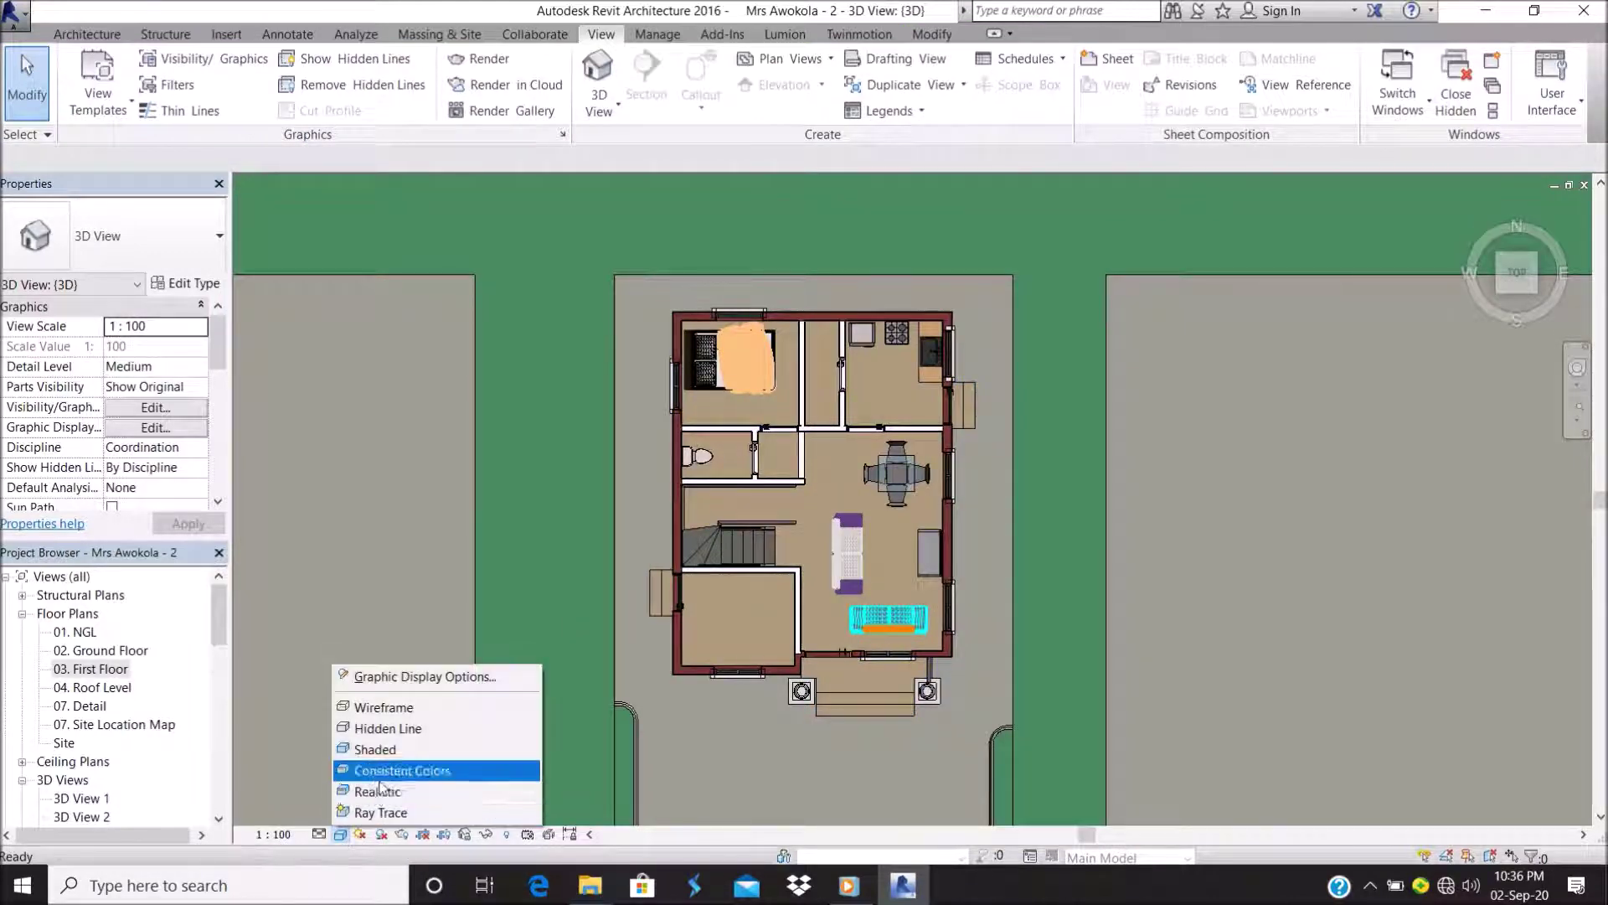
scroll(575, 454, "down", 2)
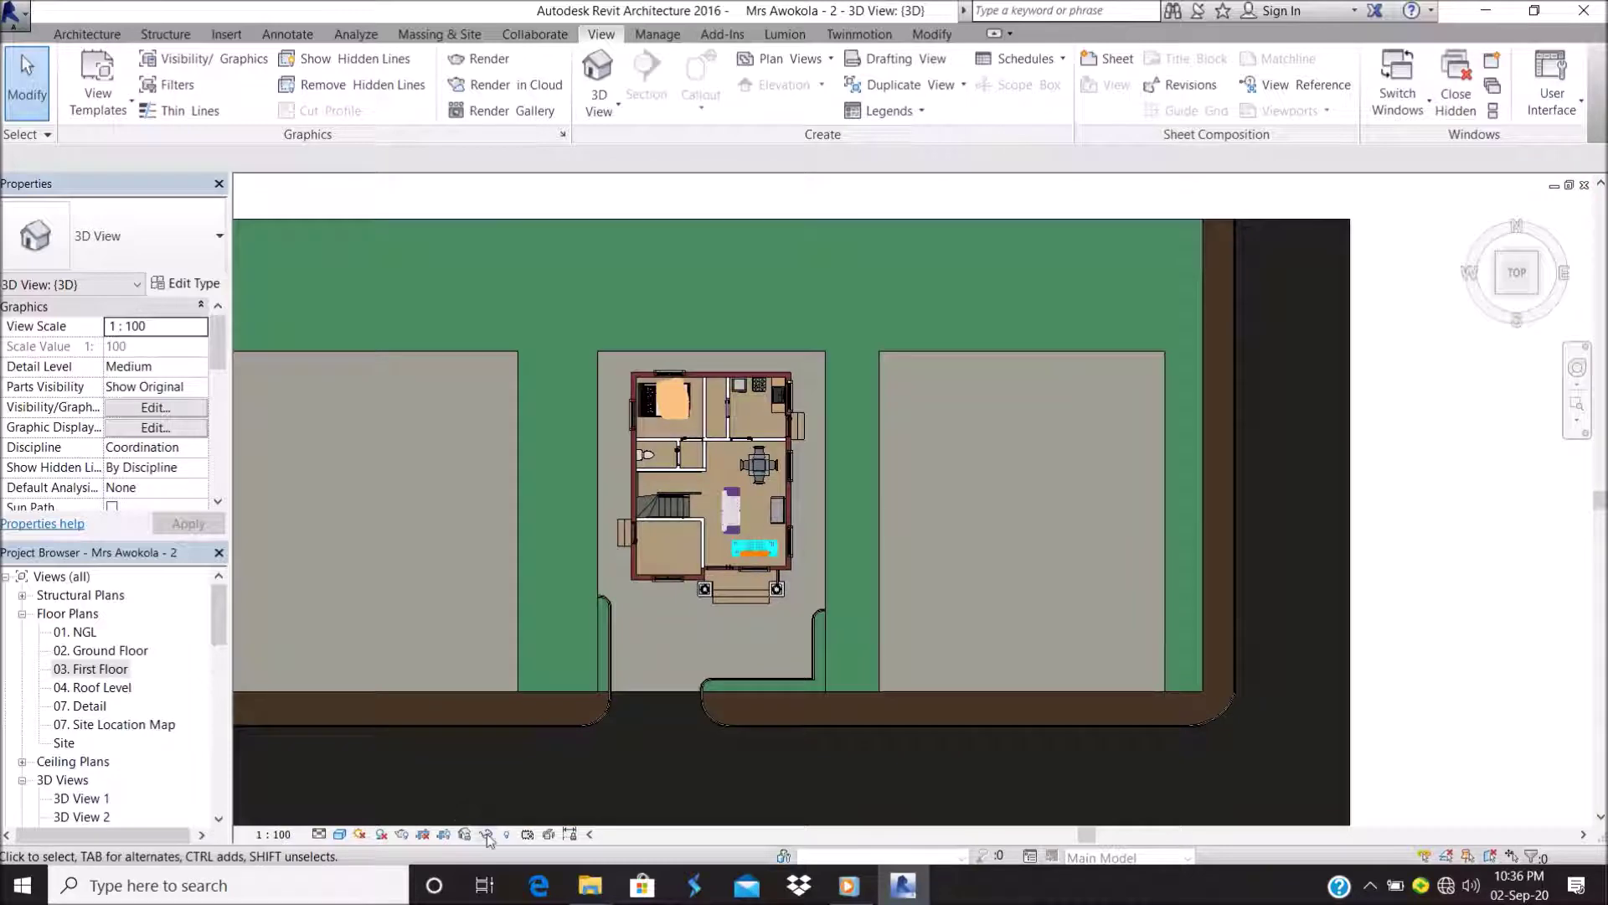
scroll(648, 510, "down", 2)
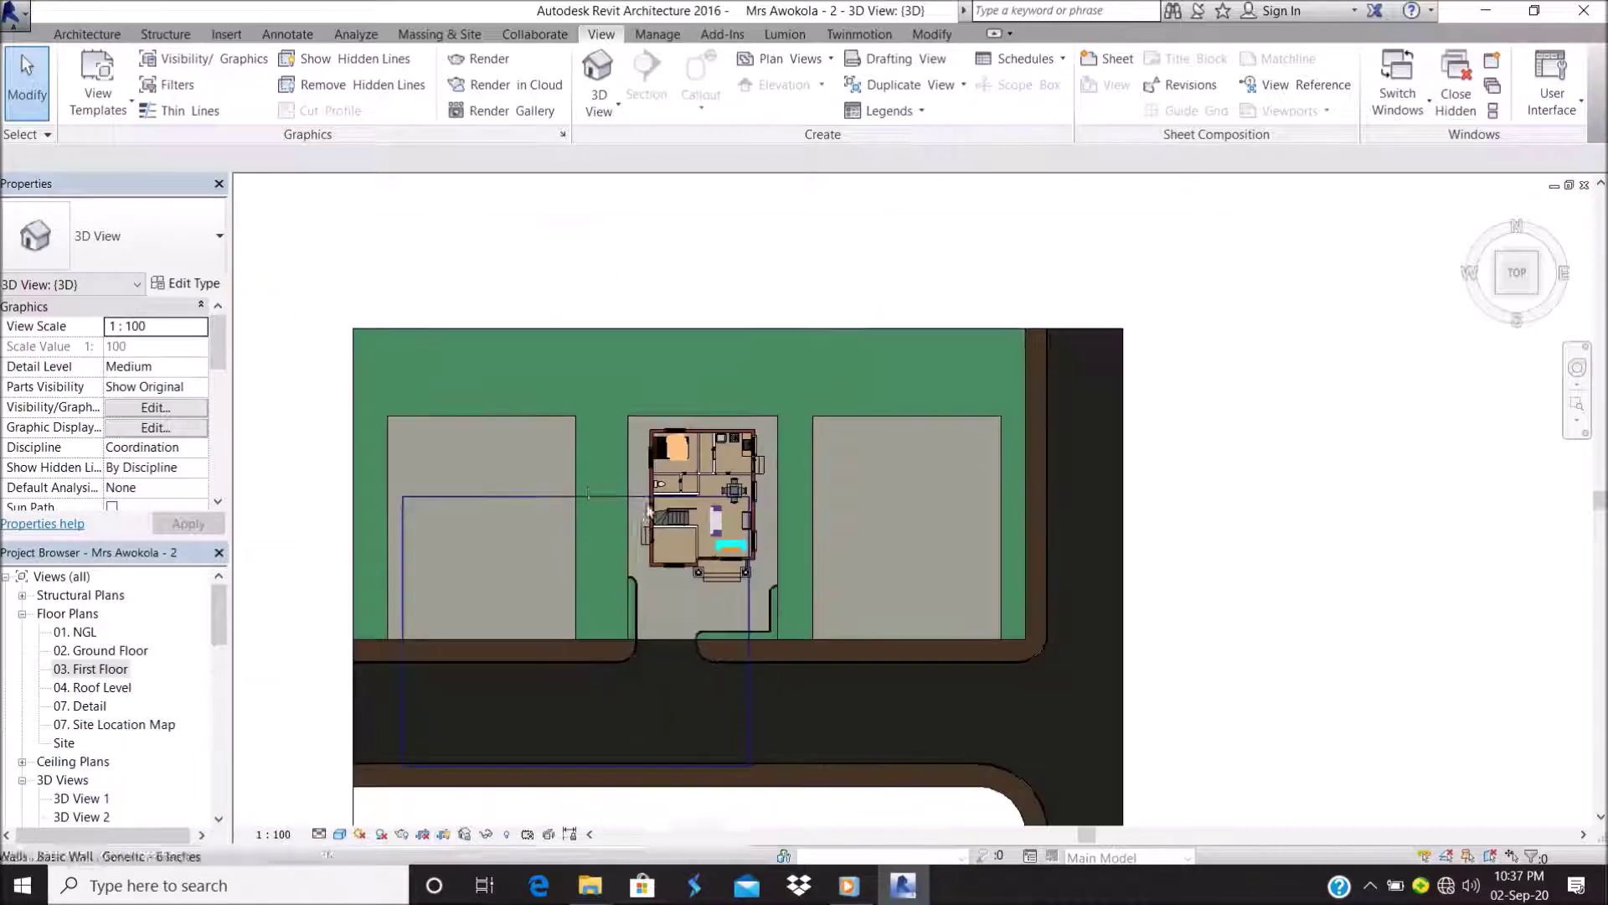
left_click(575, 502)
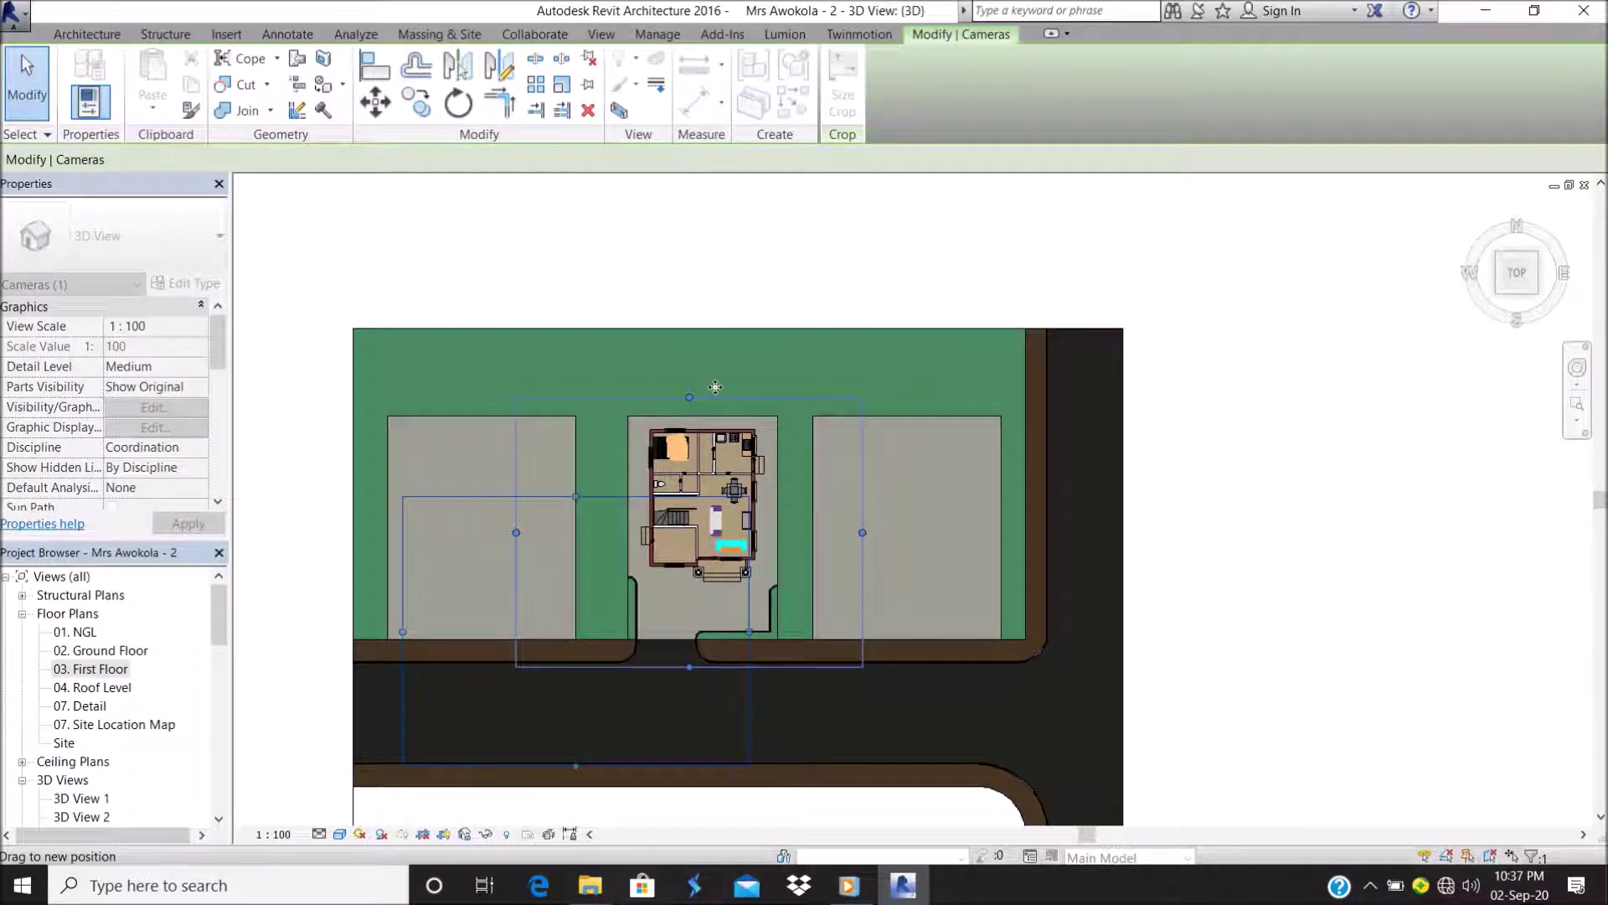
left_click_drag(715, 387, 439, 849)
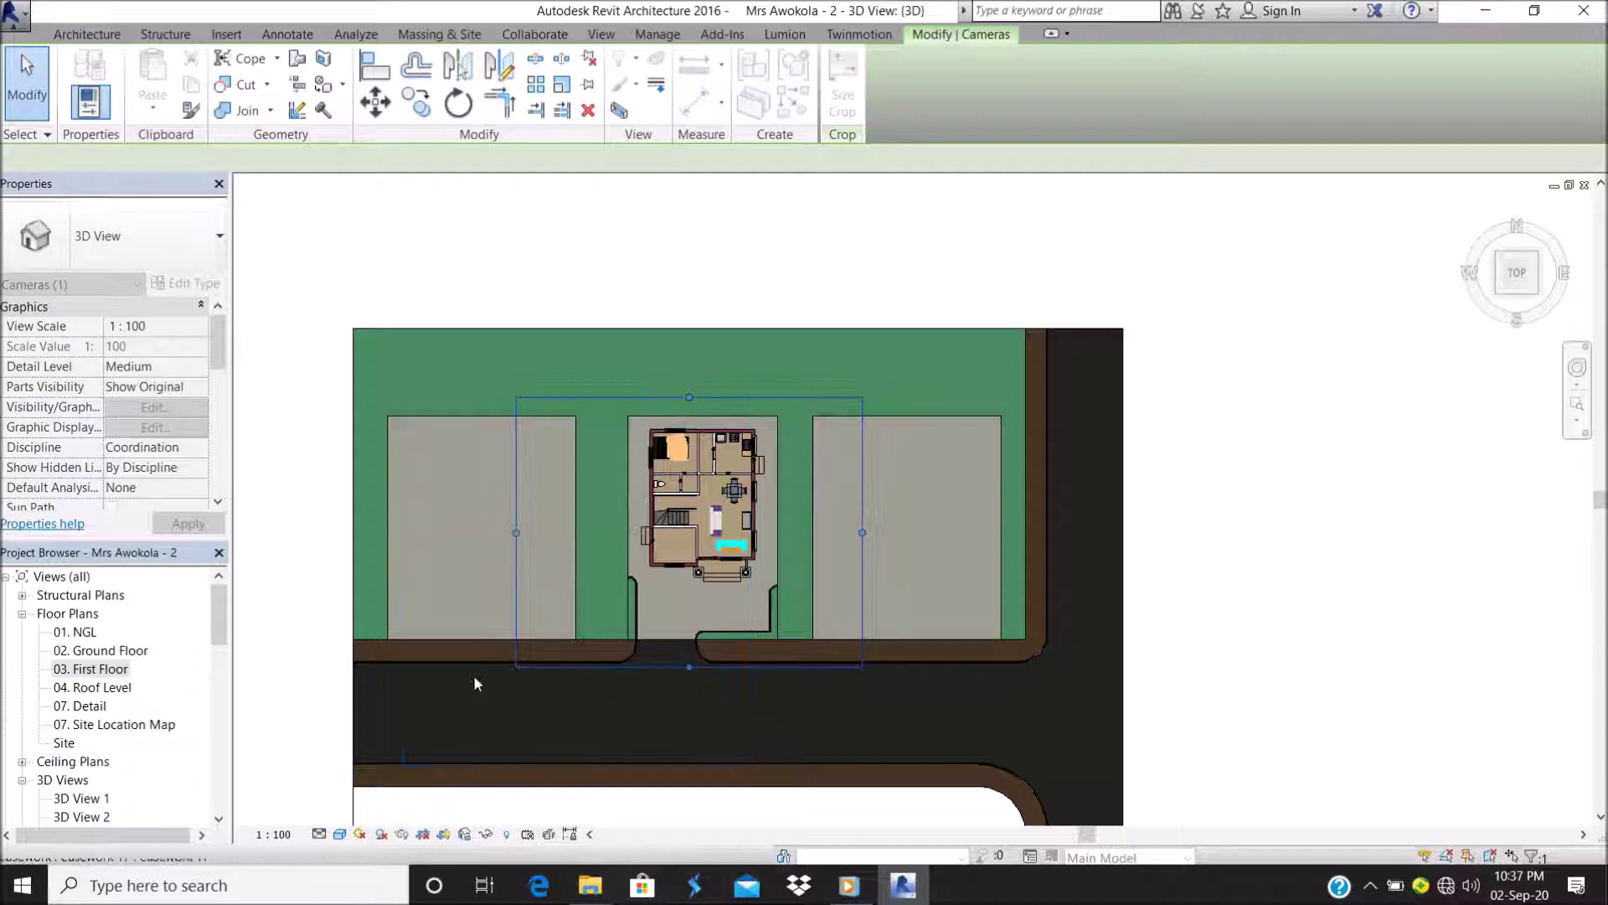
left_click(423, 835)
scroll(600, 546, "up", 2)
scroll(860, 438, "up", 2)
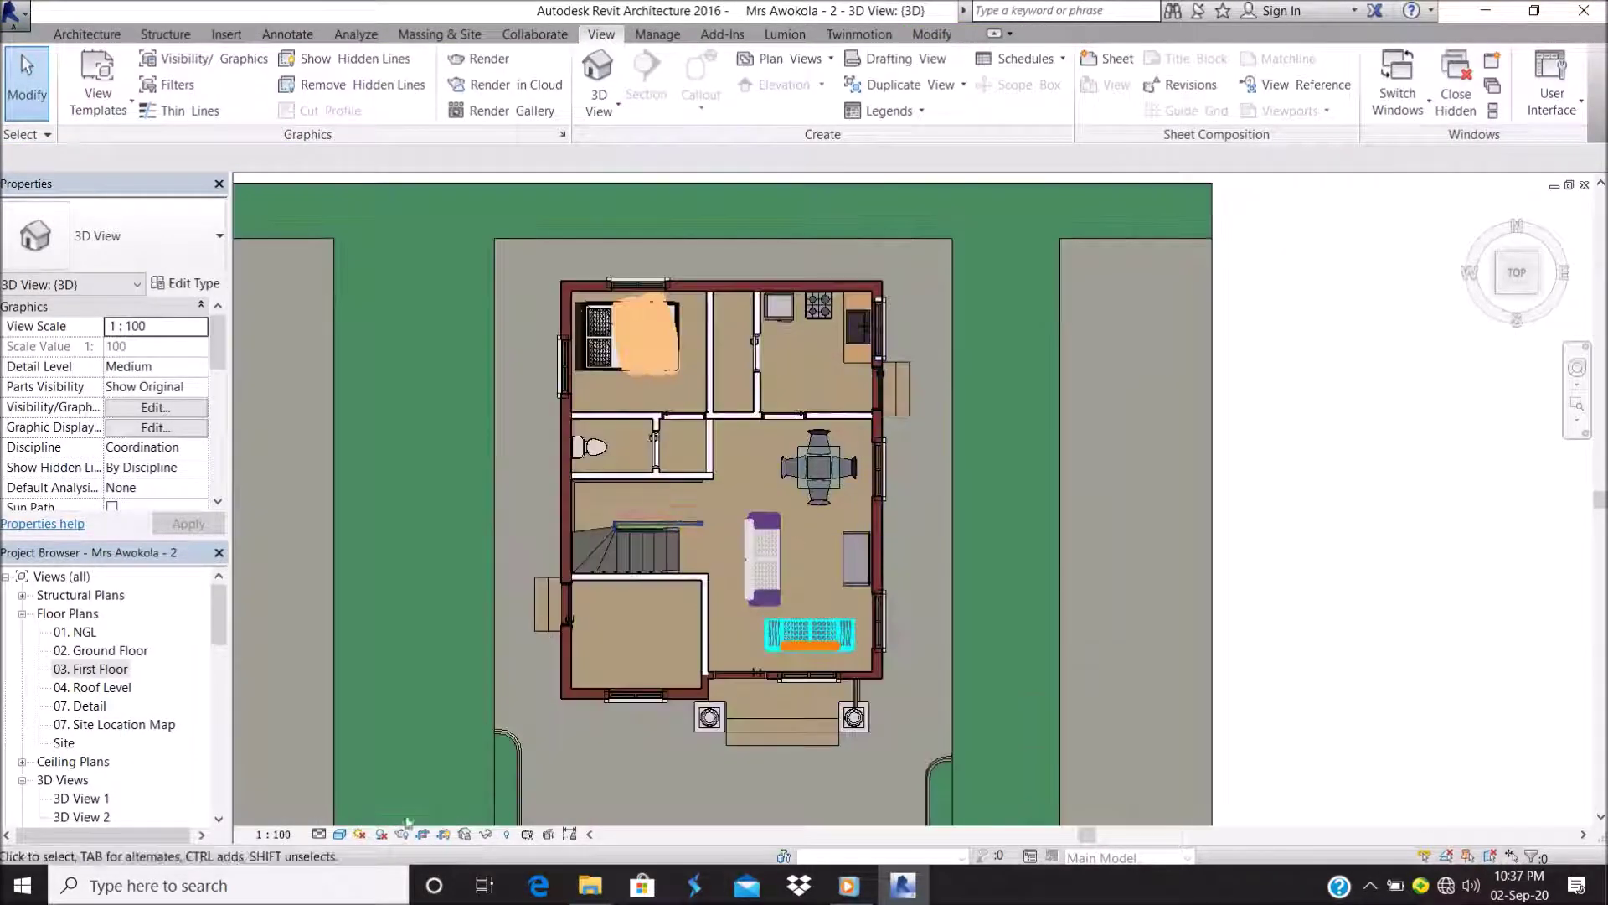
Render the view in the Realistic visual style
left_click(339, 834)
left_click(381, 790)
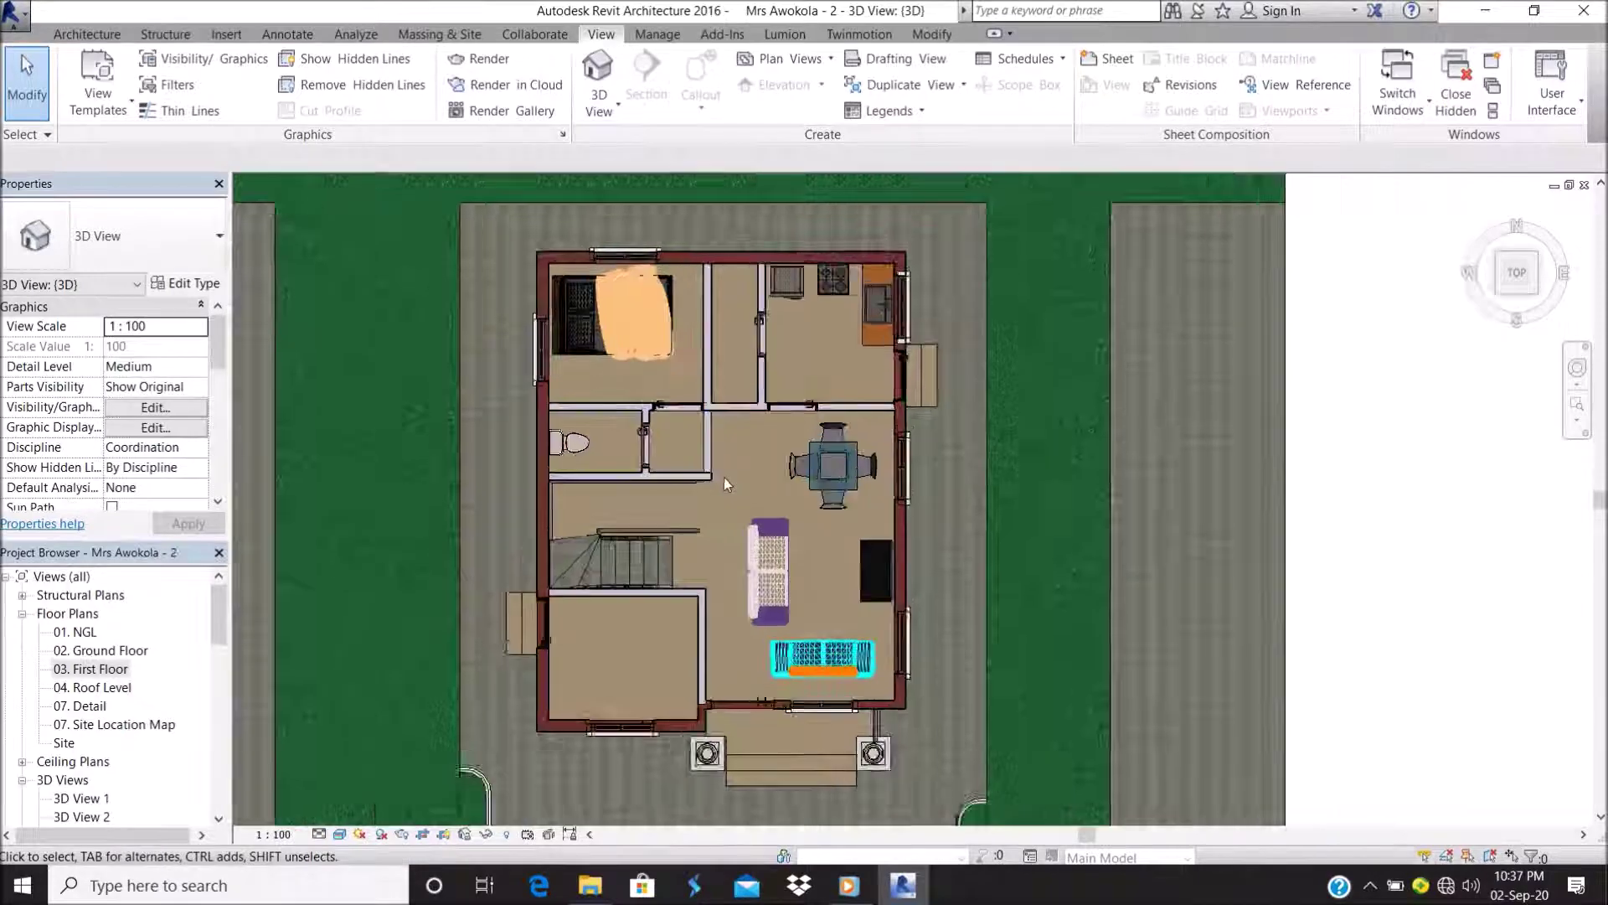
scroll(723, 476, "up", 2)
scroll(724, 475, "down", 2)
mouse_move(1515, 271)
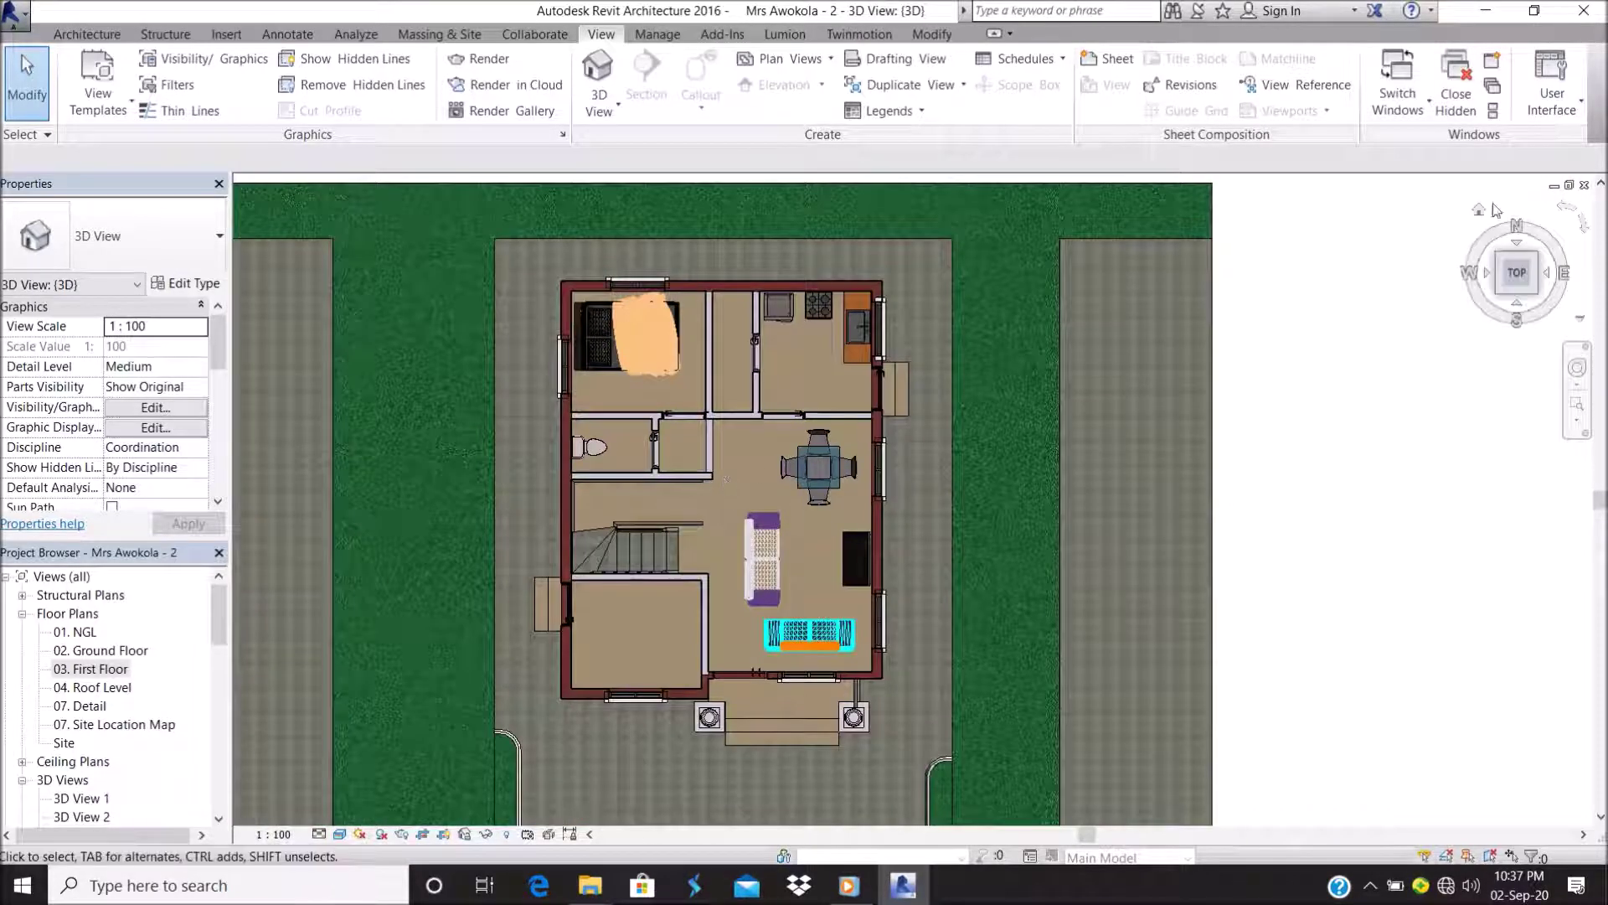
left_click(1479, 213)
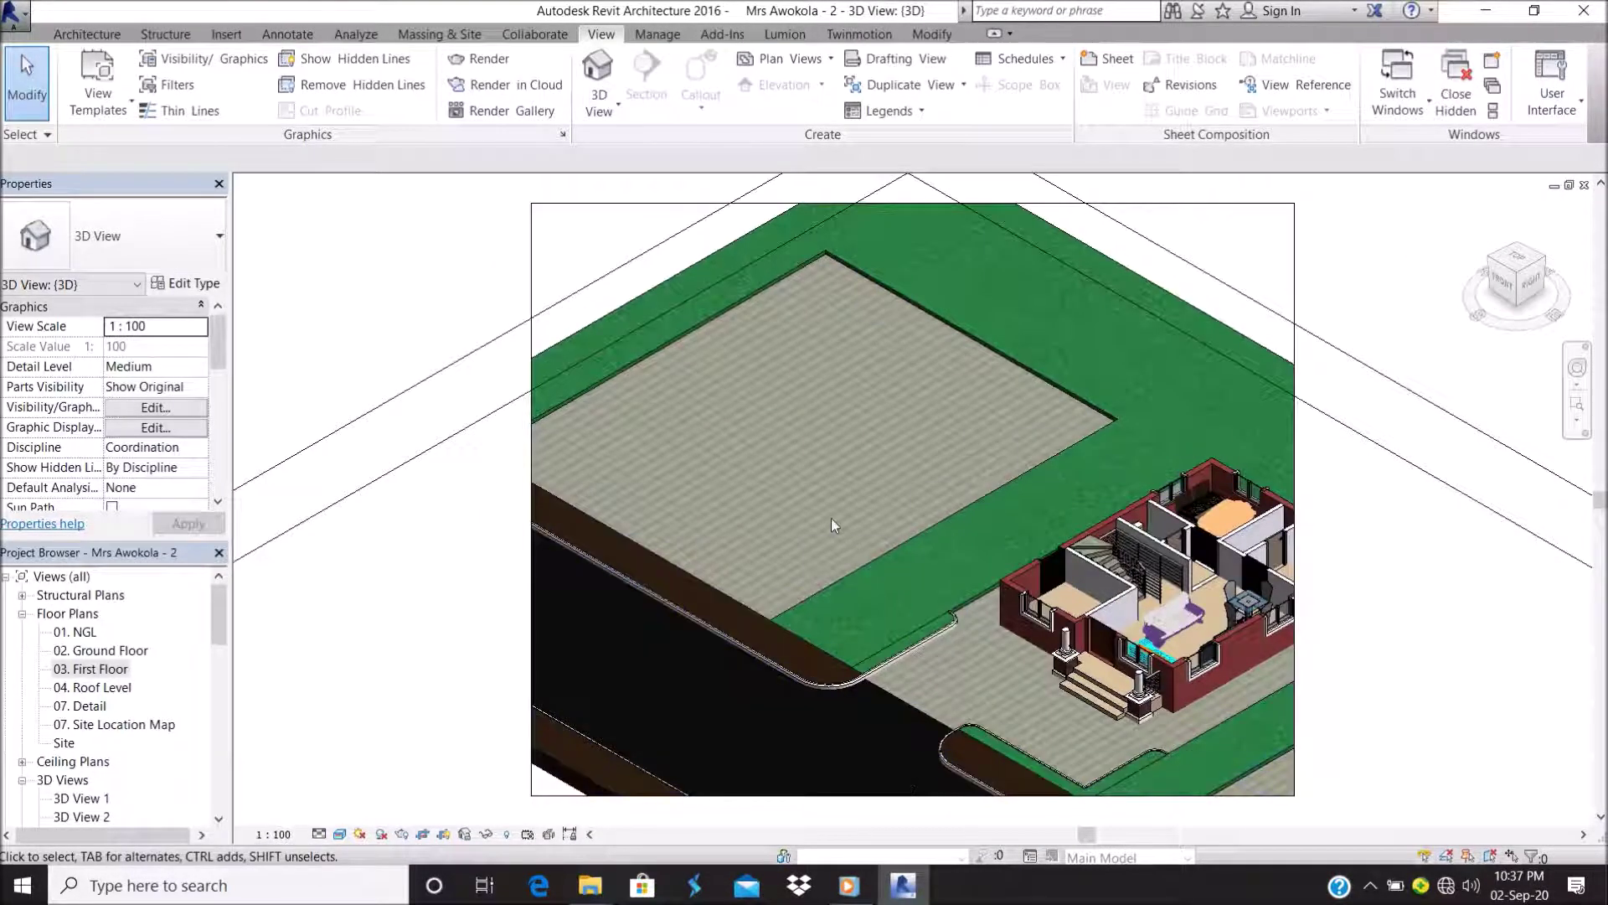
Turn off Crop View so the whole site shows around the house
scroll(806, 446, "down", 1)
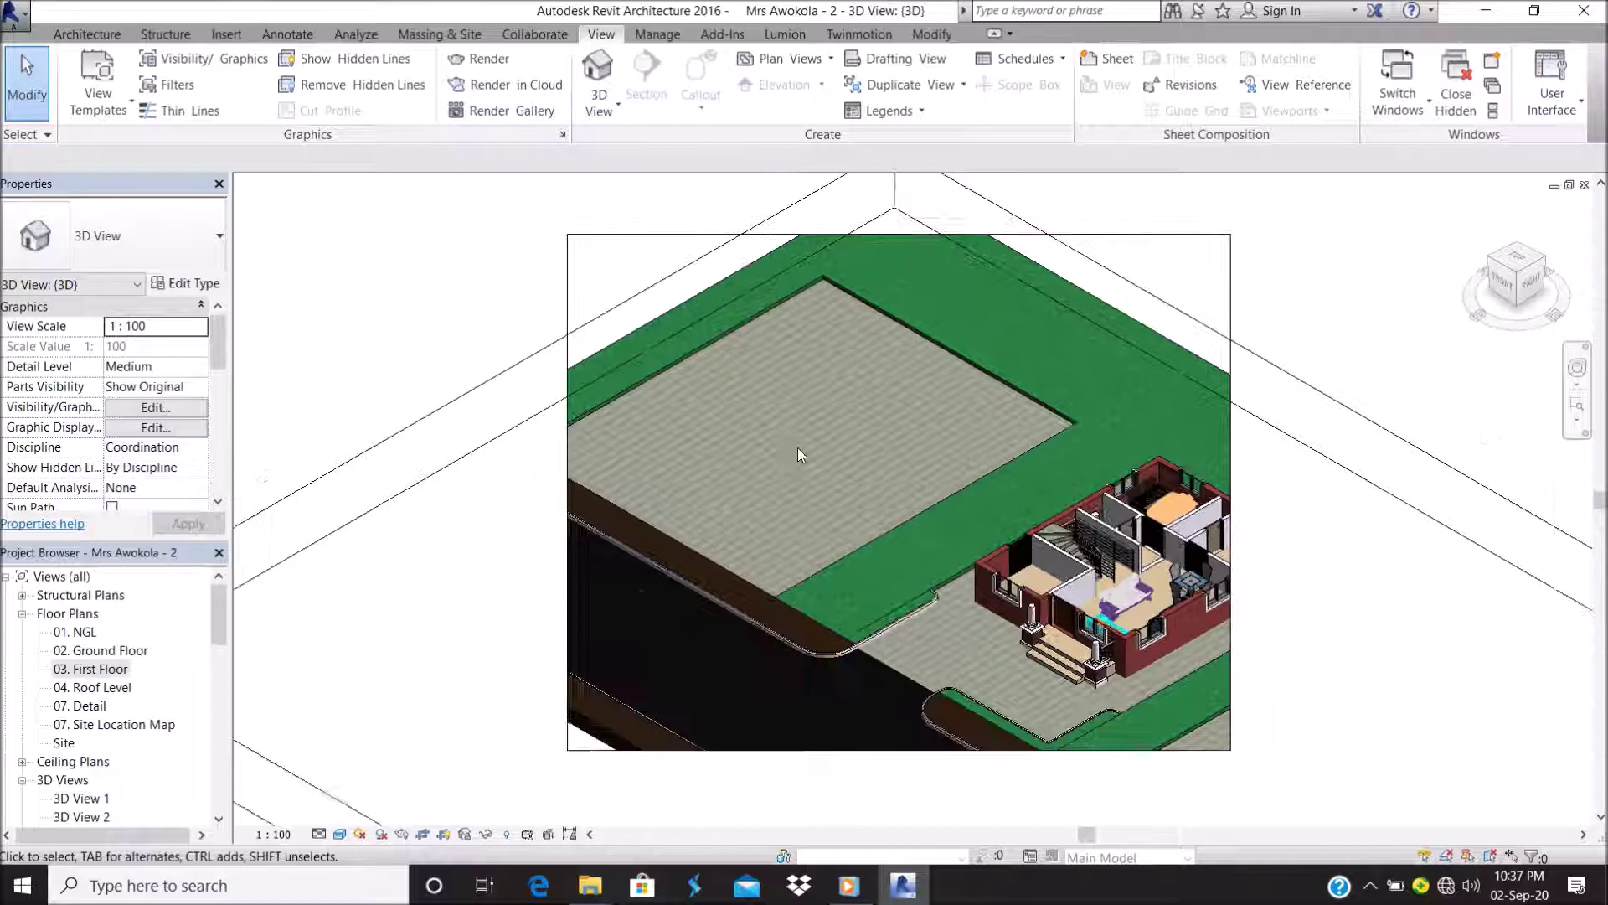
left_click(423, 834)
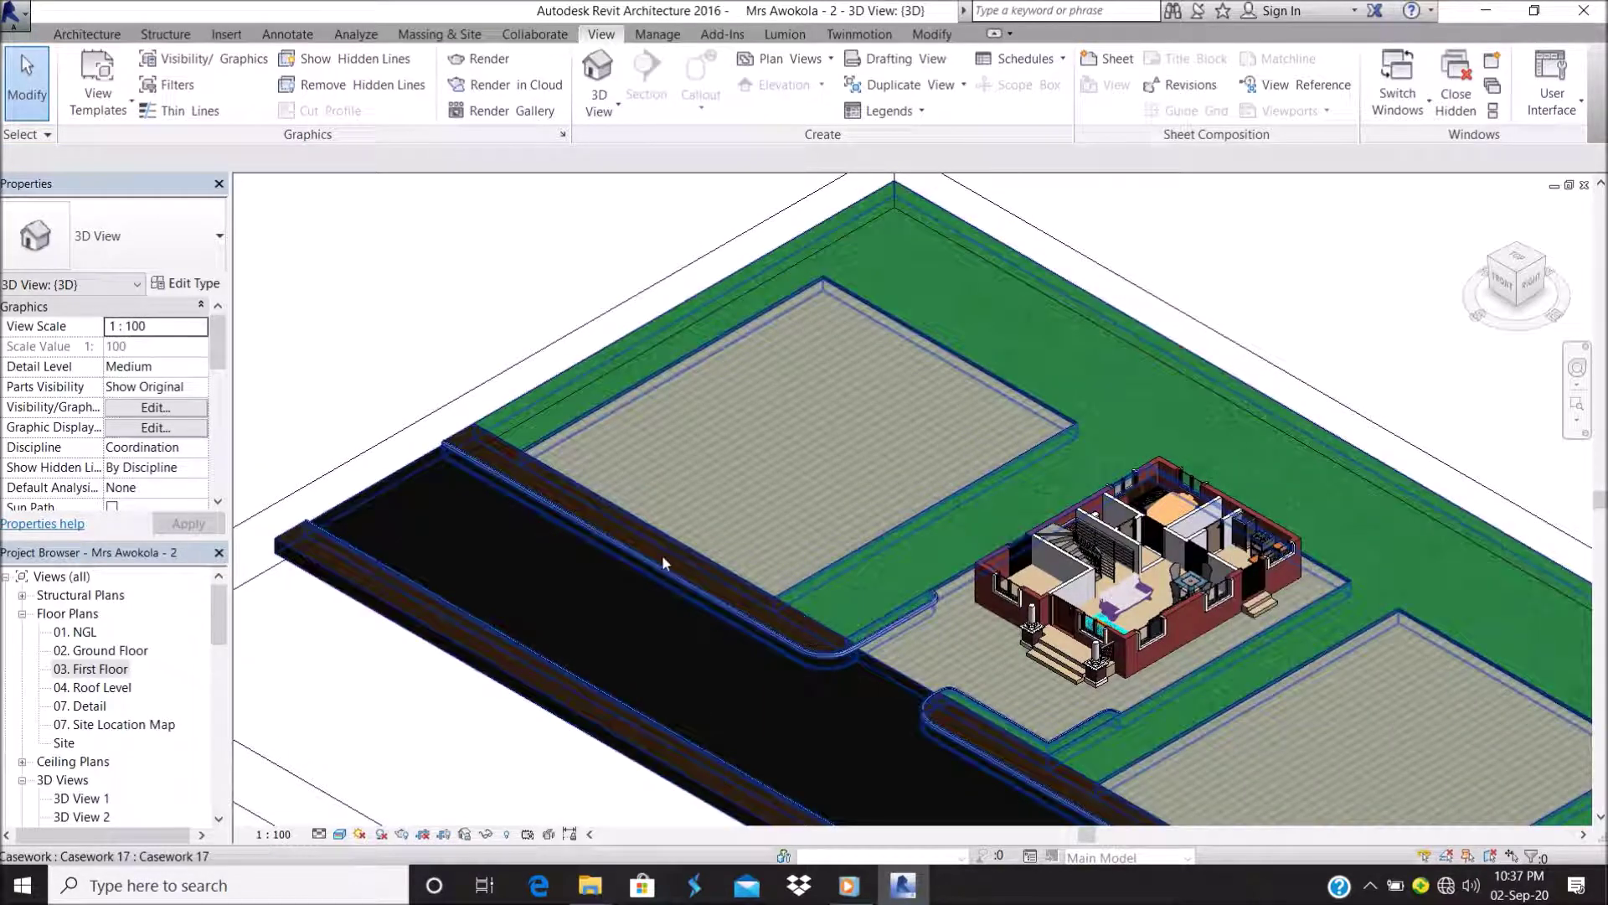
scroll(968, 521, "up", 2)
scroll(969, 521, "up", 5)
scroll(837, 484, "up", 2)
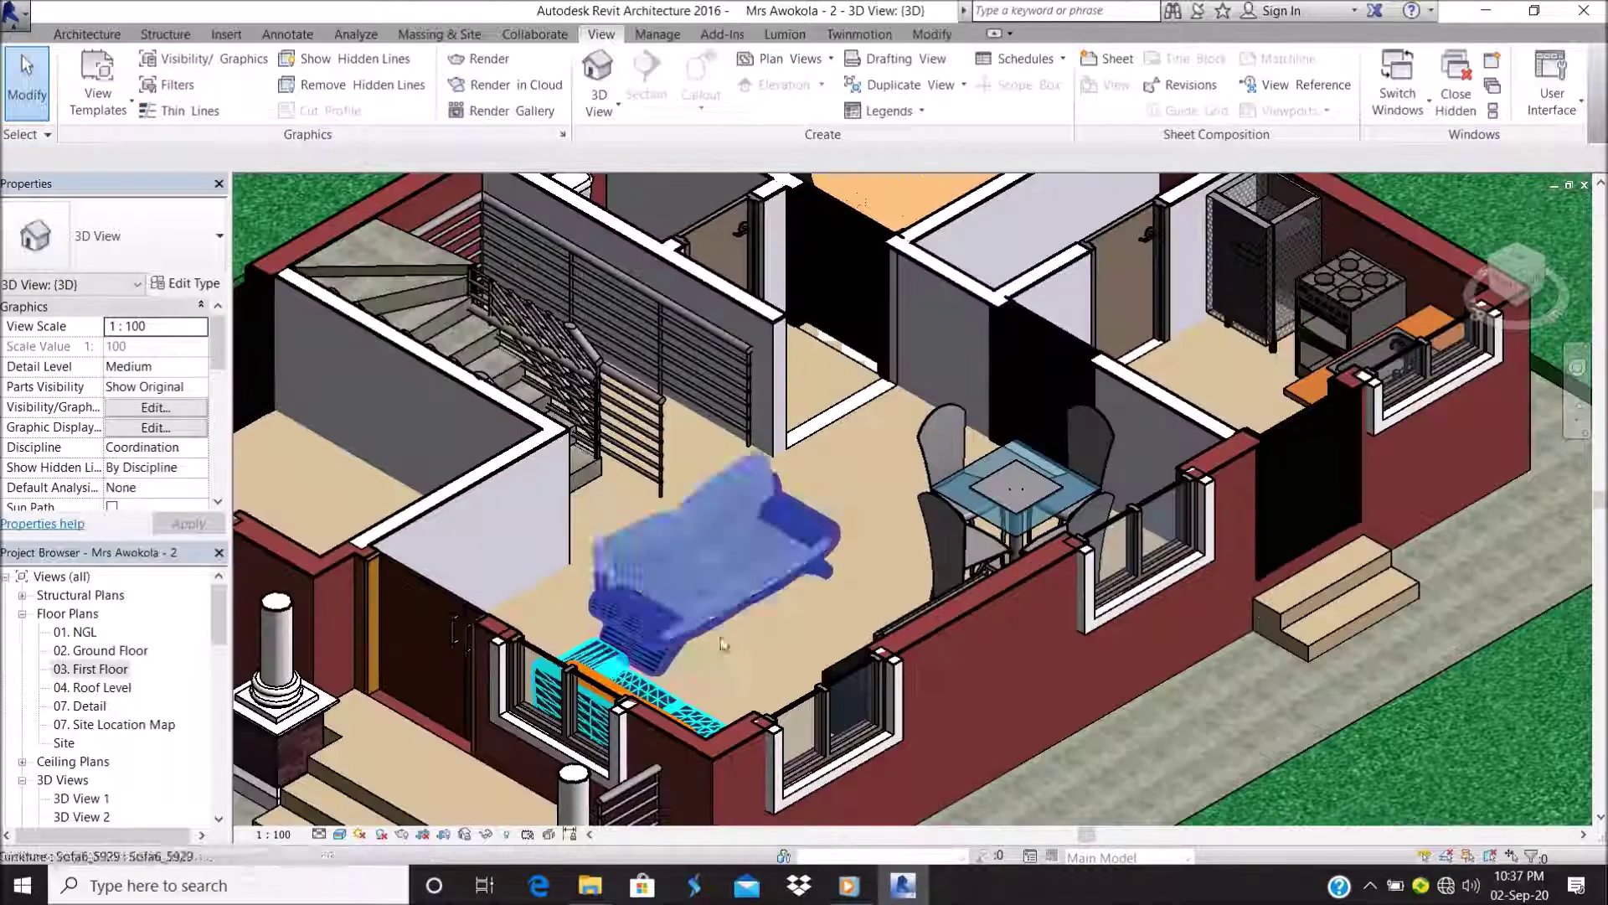
scroll(712, 645, "down", 3)
scroll(975, 450, "down", 2)
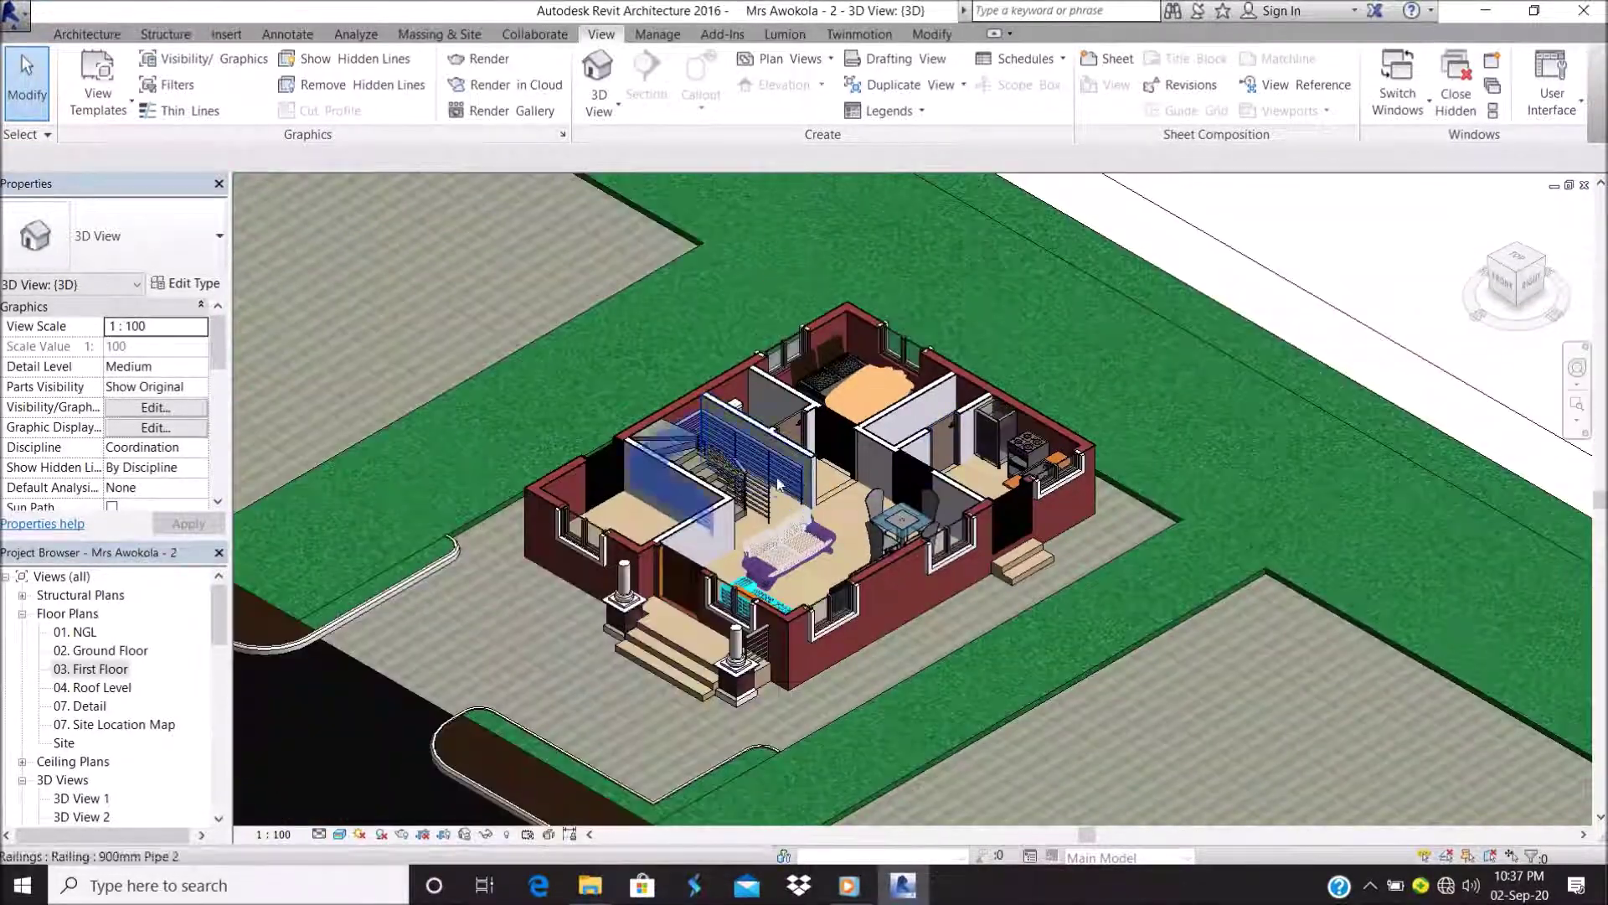
scroll(976, 450, "down", 3)
Select the section box and raise its top to expose the first floor
left_click(1126, 360)
scroll(946, 457, "up", 2)
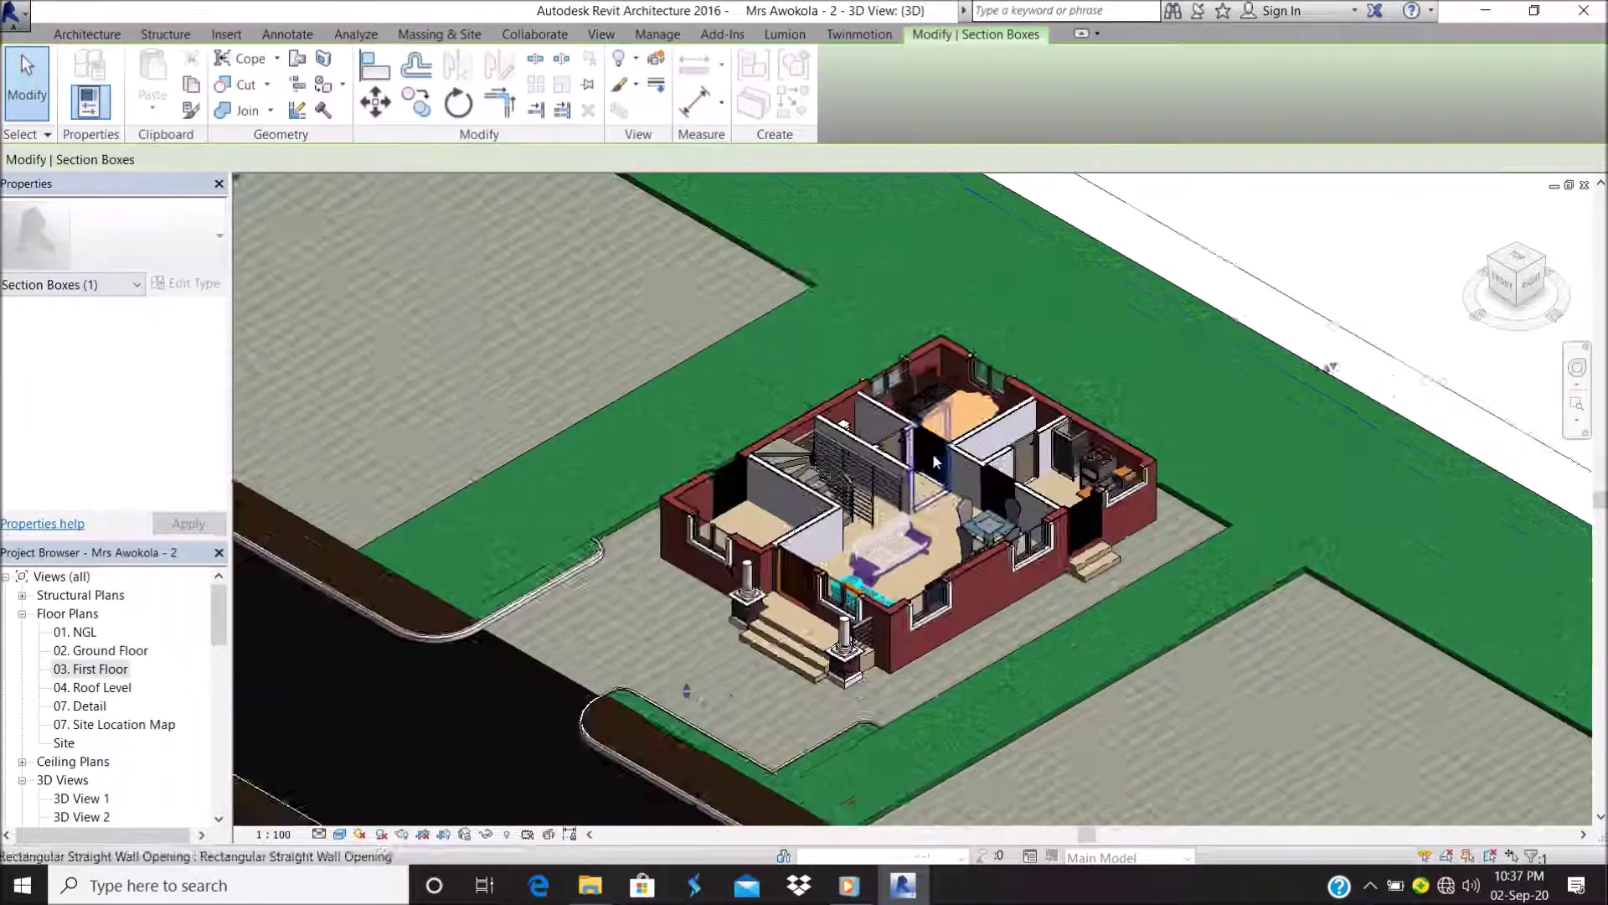
scroll(947, 457, "up", 4)
scroll(886, 470, "down", 3)
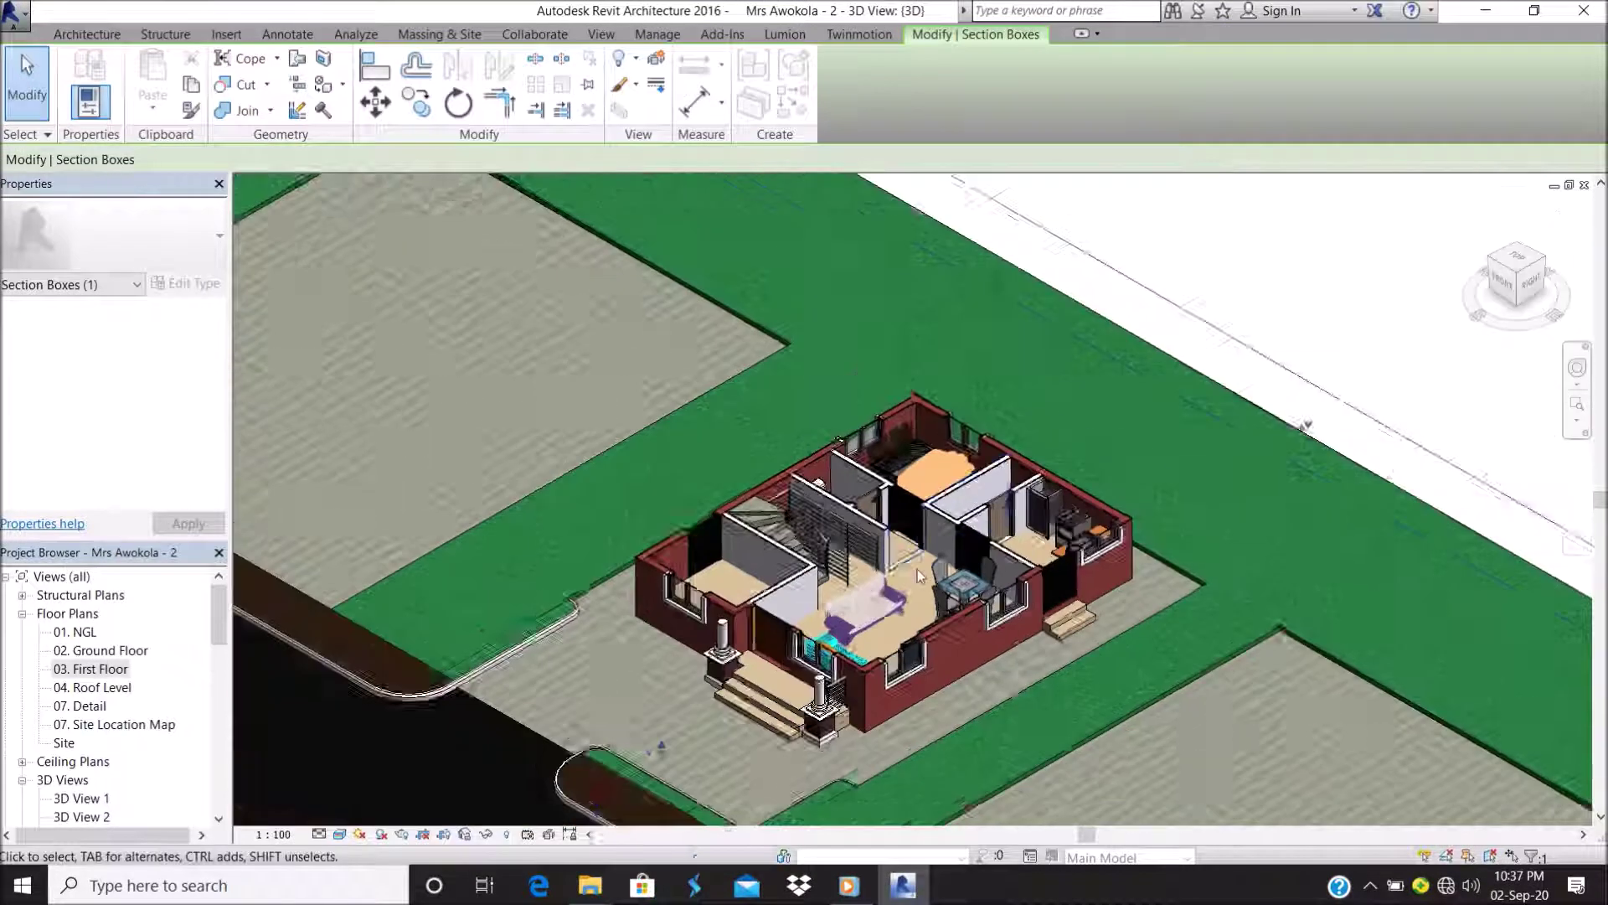
scroll(917, 570, "down", 2)
mouse_move(724, 702)
left_mouse_down()
mouse_move(725, 634)
mouse_move(725, 660)
left_mouse_up()
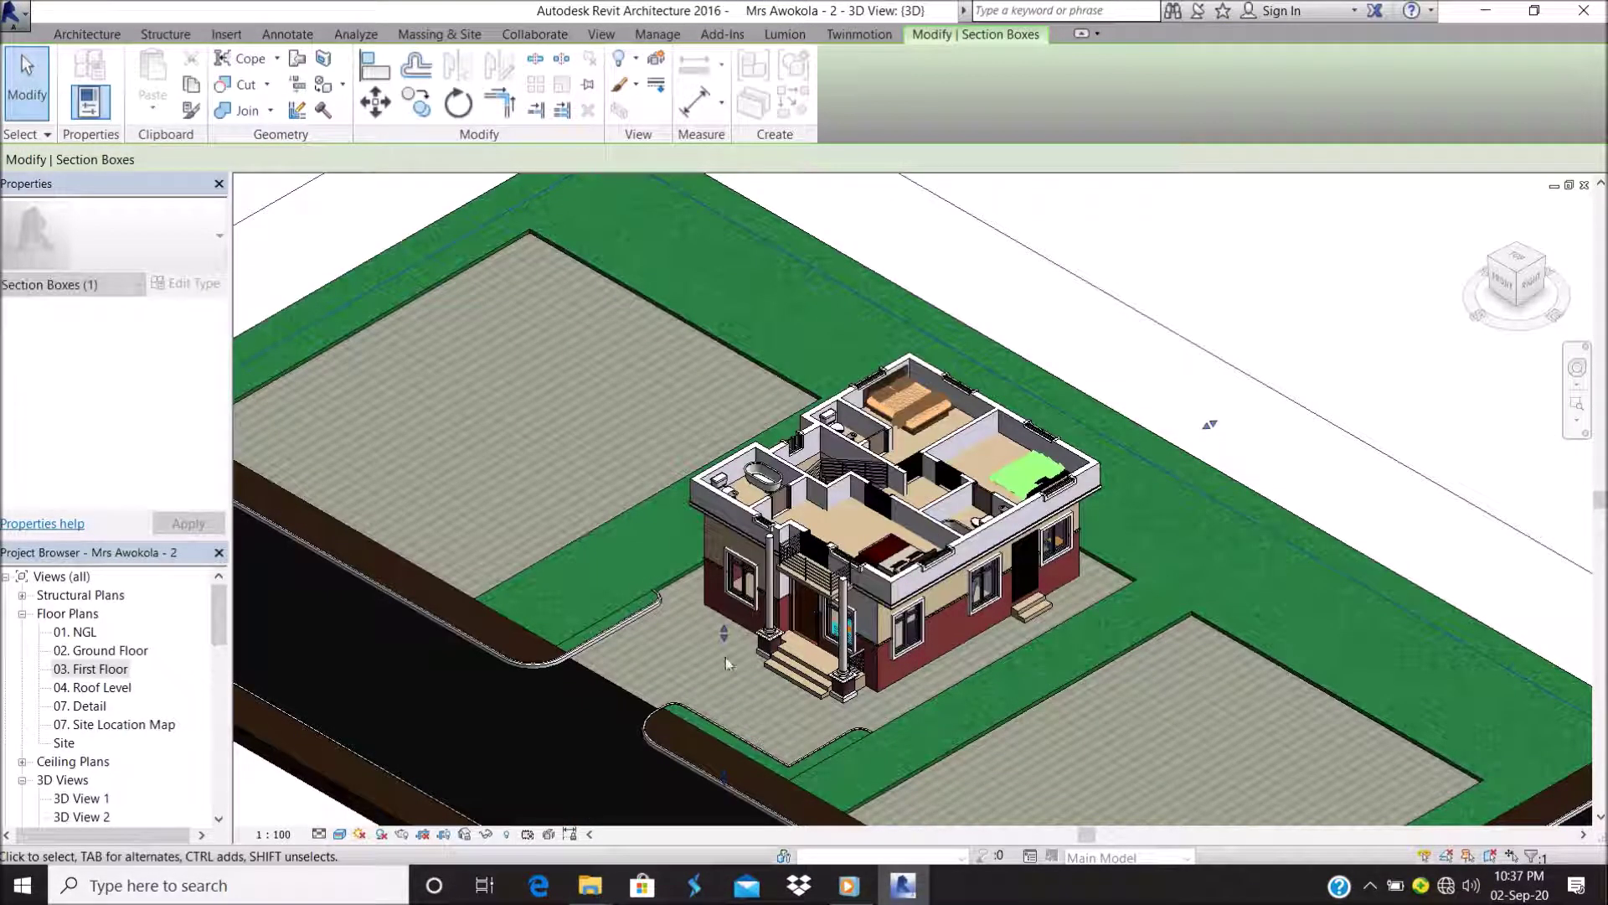
Raise the section box top further, above the first floor level
scroll(758, 612, "up", 1)
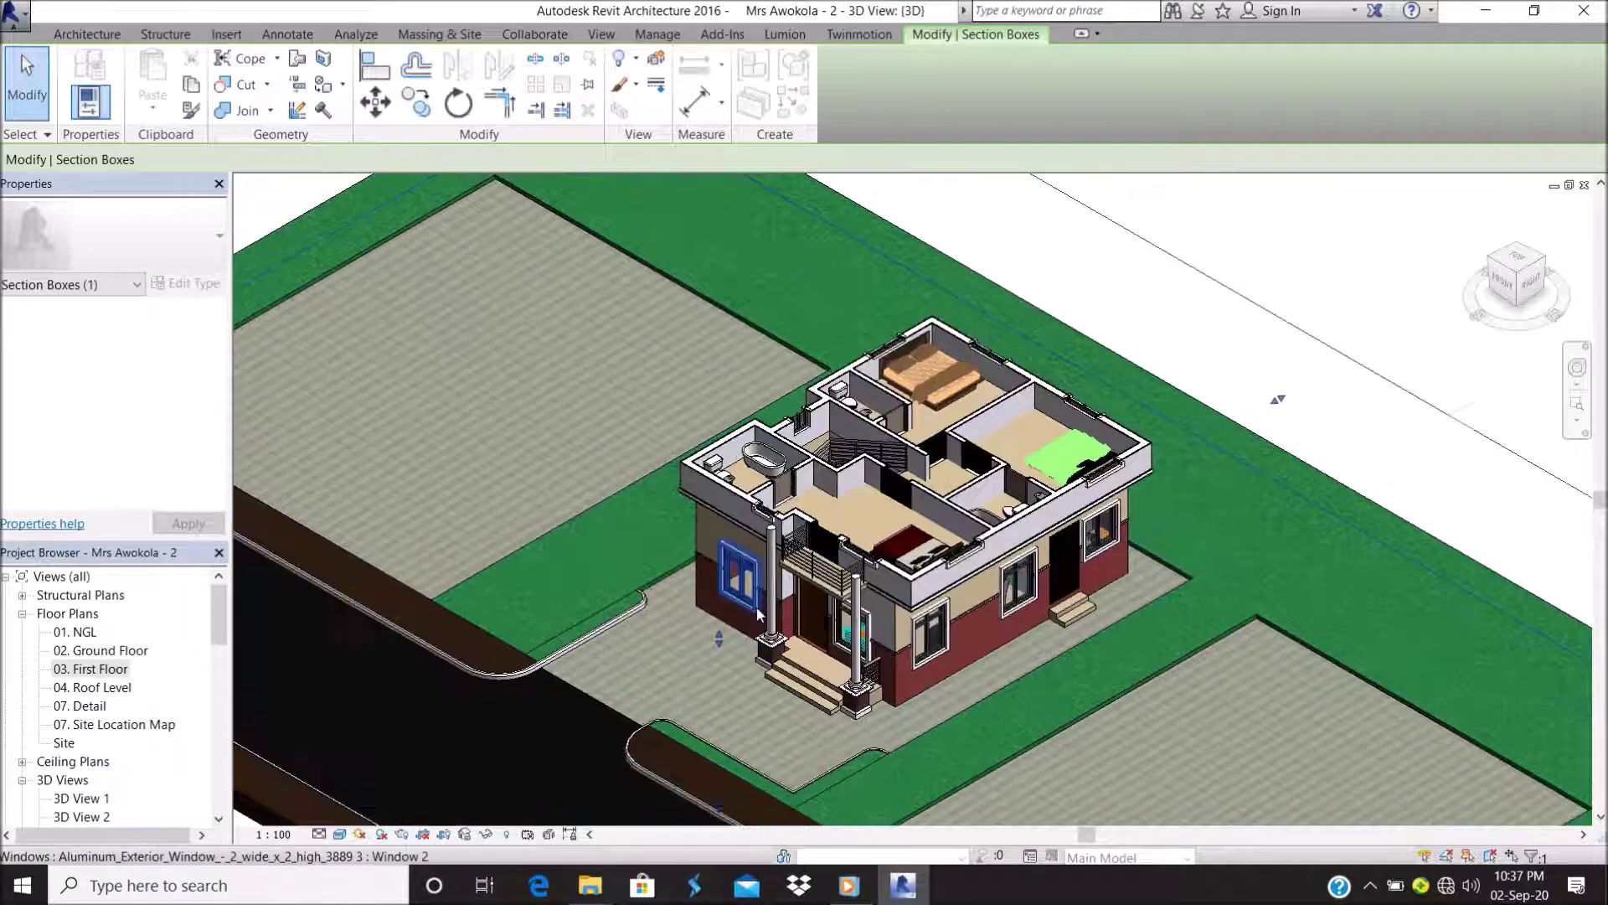
mouse_move(721, 636)
left_mouse_down()
mouse_move(722, 617)
mouse_move(717, 630)
left_mouse_up()
scroll(1005, 411, "up", 2)
scroll(867, 441, "up", 2)
scroll(867, 441, "down", 5)
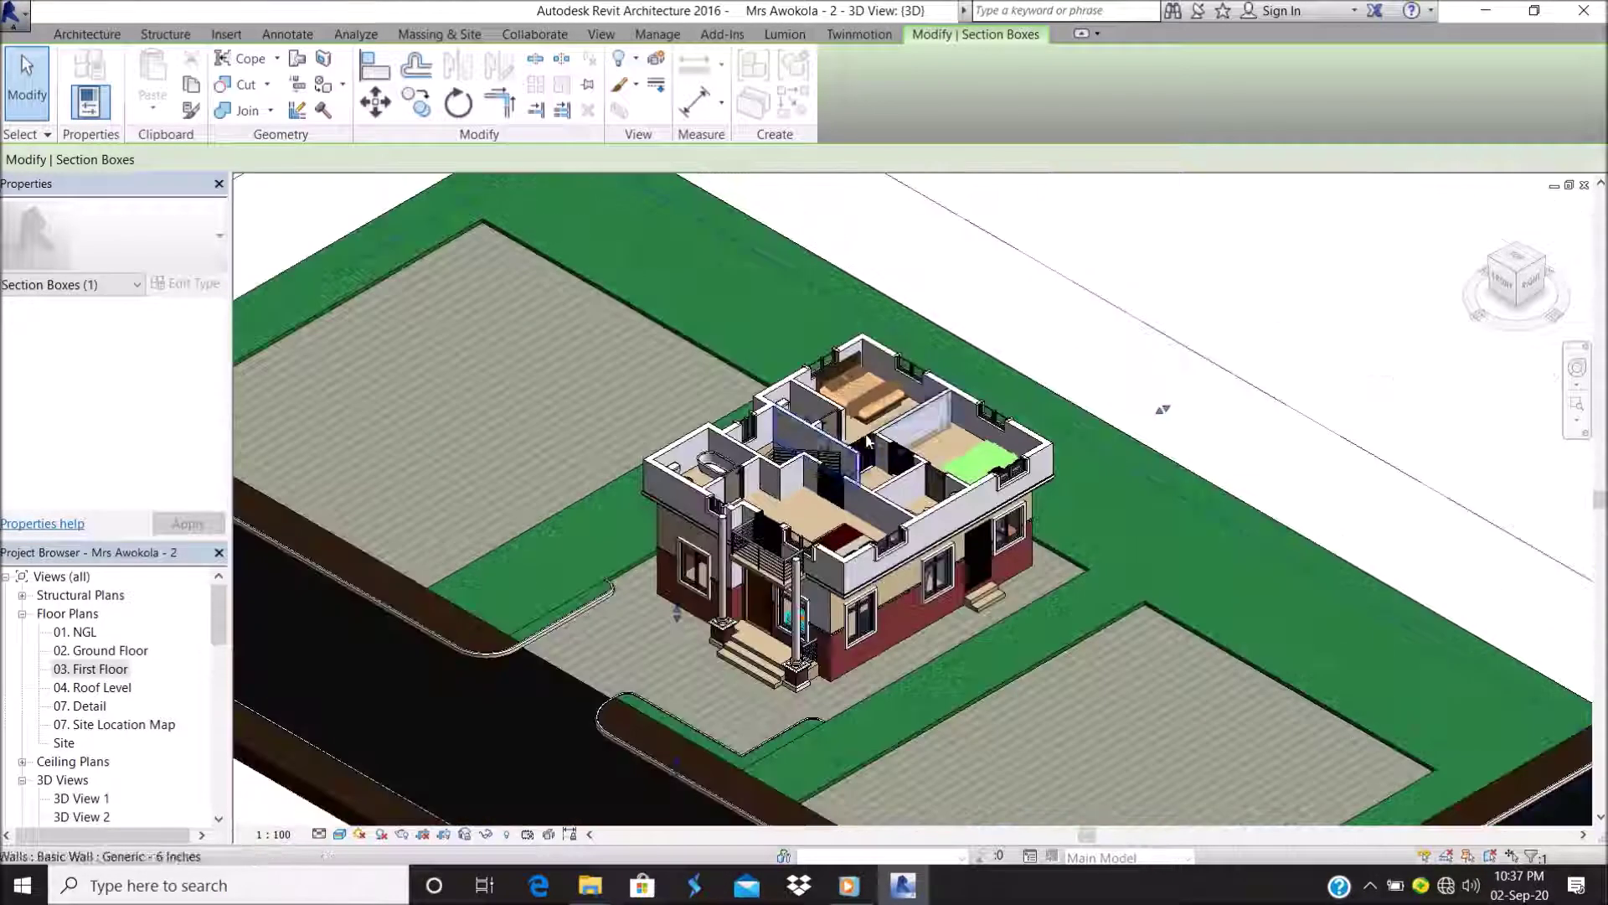
scroll(905, 427, "down", 1)
scroll(944, 410, "up", 1)
scroll(1233, 307, "up", 1)
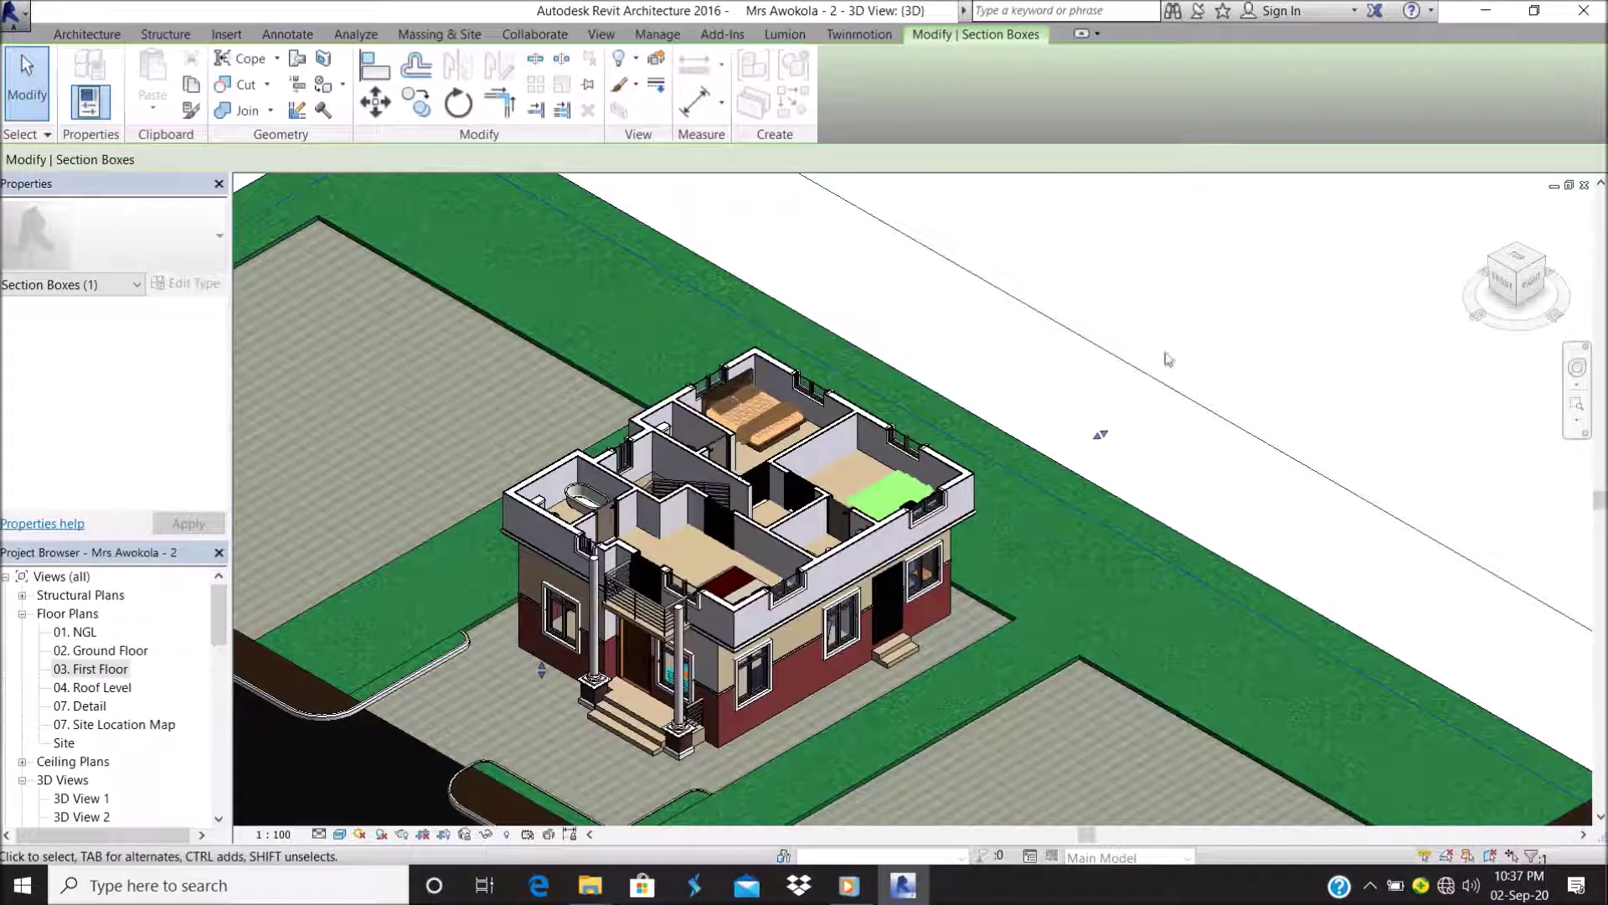
Orbit and zoom around the house to review both exposed storeys
mouse_move(864, 480)
middle_mouse_down("shift")
mouse_move(1020, 471)
mouse_move(1103, 395)
mouse_move(852, 528)
mouse_move(789, 514)
mouse_move(868, 568)
mouse_move(1199, 570)
mouse_move(963, 545)
middle_mouse_up("shift")
scroll(1103, 395, "down", 3)
scroll(852, 528, "up", 1)
scroll(852, 528, "up", 2)
scroll(1199, 569, "up", 1)
scroll(963, 544, "up", 2)
scroll(871, 604, "up", 2)
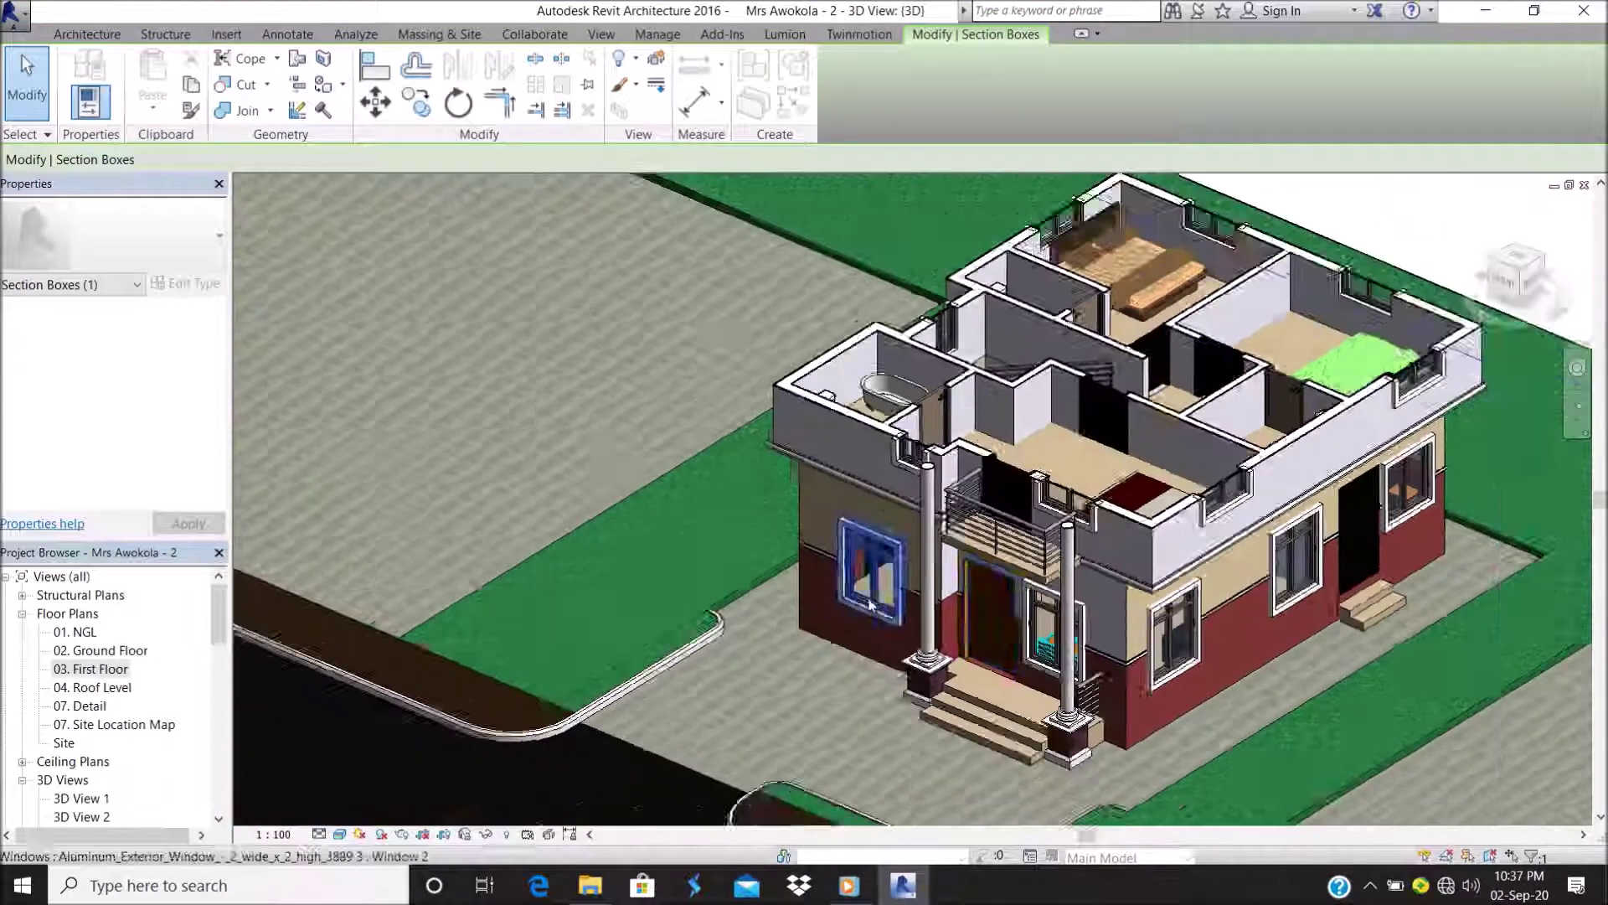
scroll(871, 603, "down", 3)
scroll(1104, 479, "up", 3)
scroll(1104, 479, "down", 1)
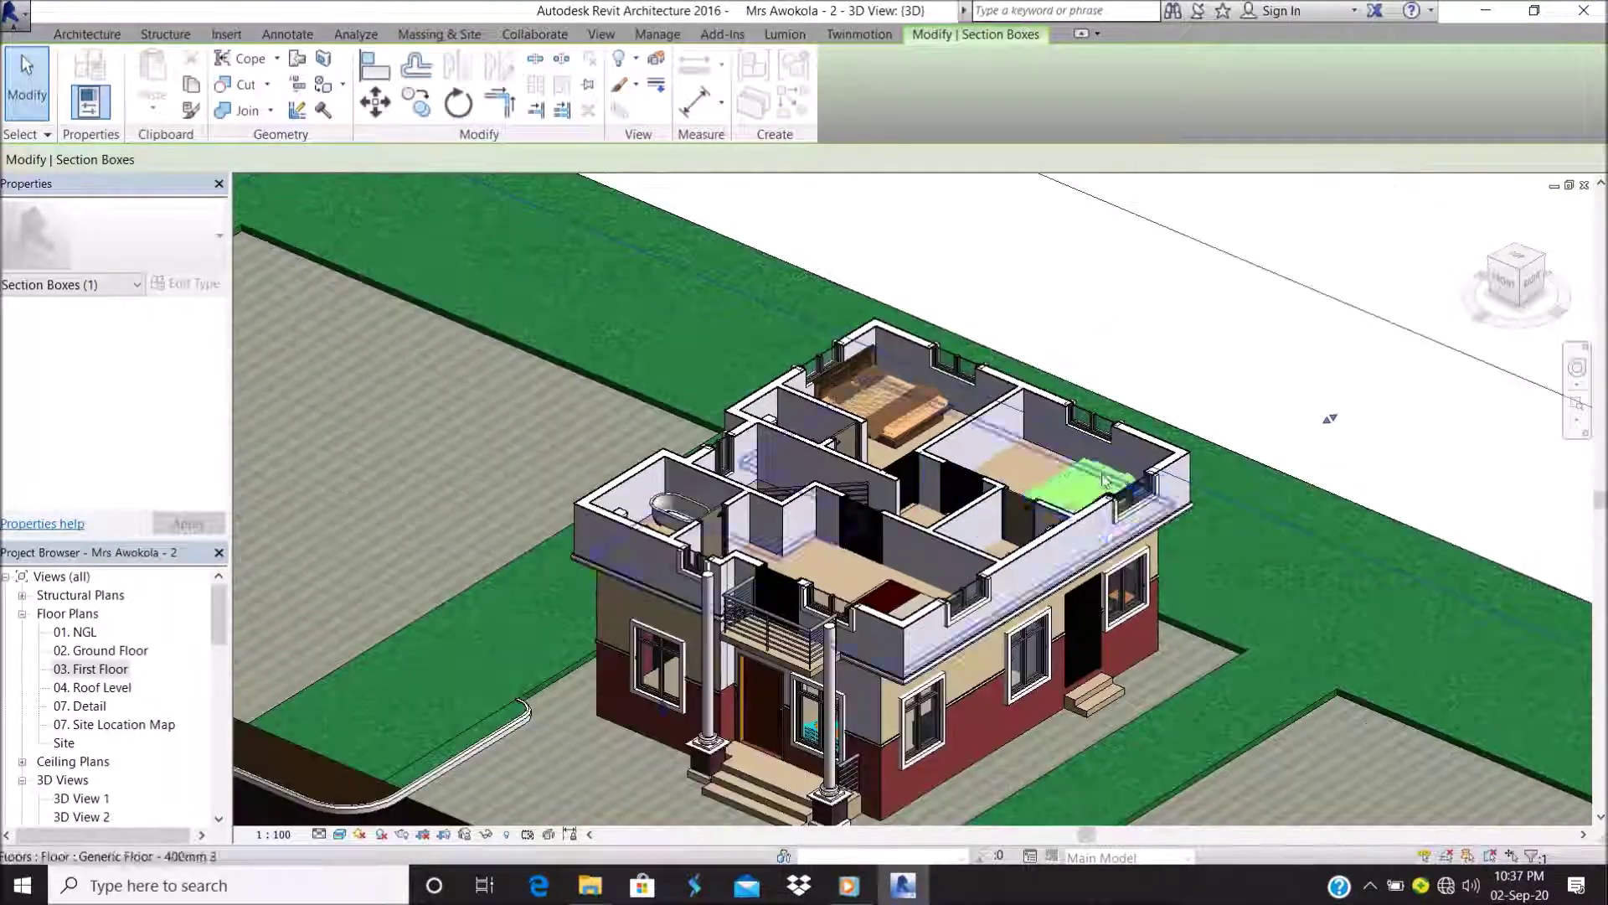
scroll(1018, 506, "up", 2)
scroll(1014, 477, "up", 1)
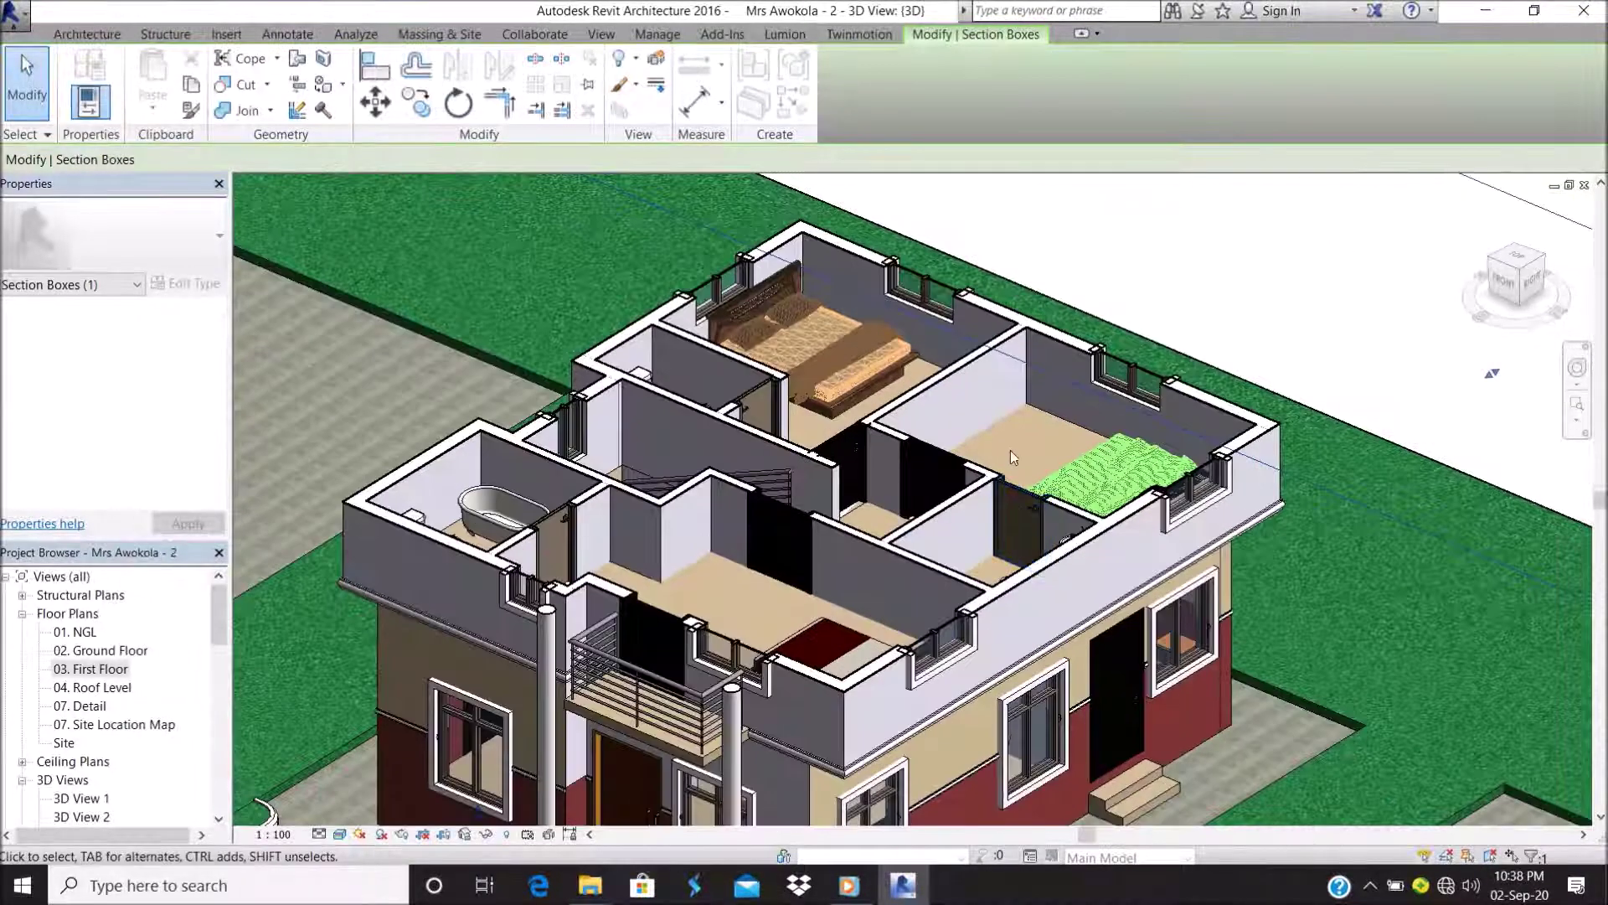
scroll(1010, 456, "down", 3)
scroll(787, 484, "down", 1)
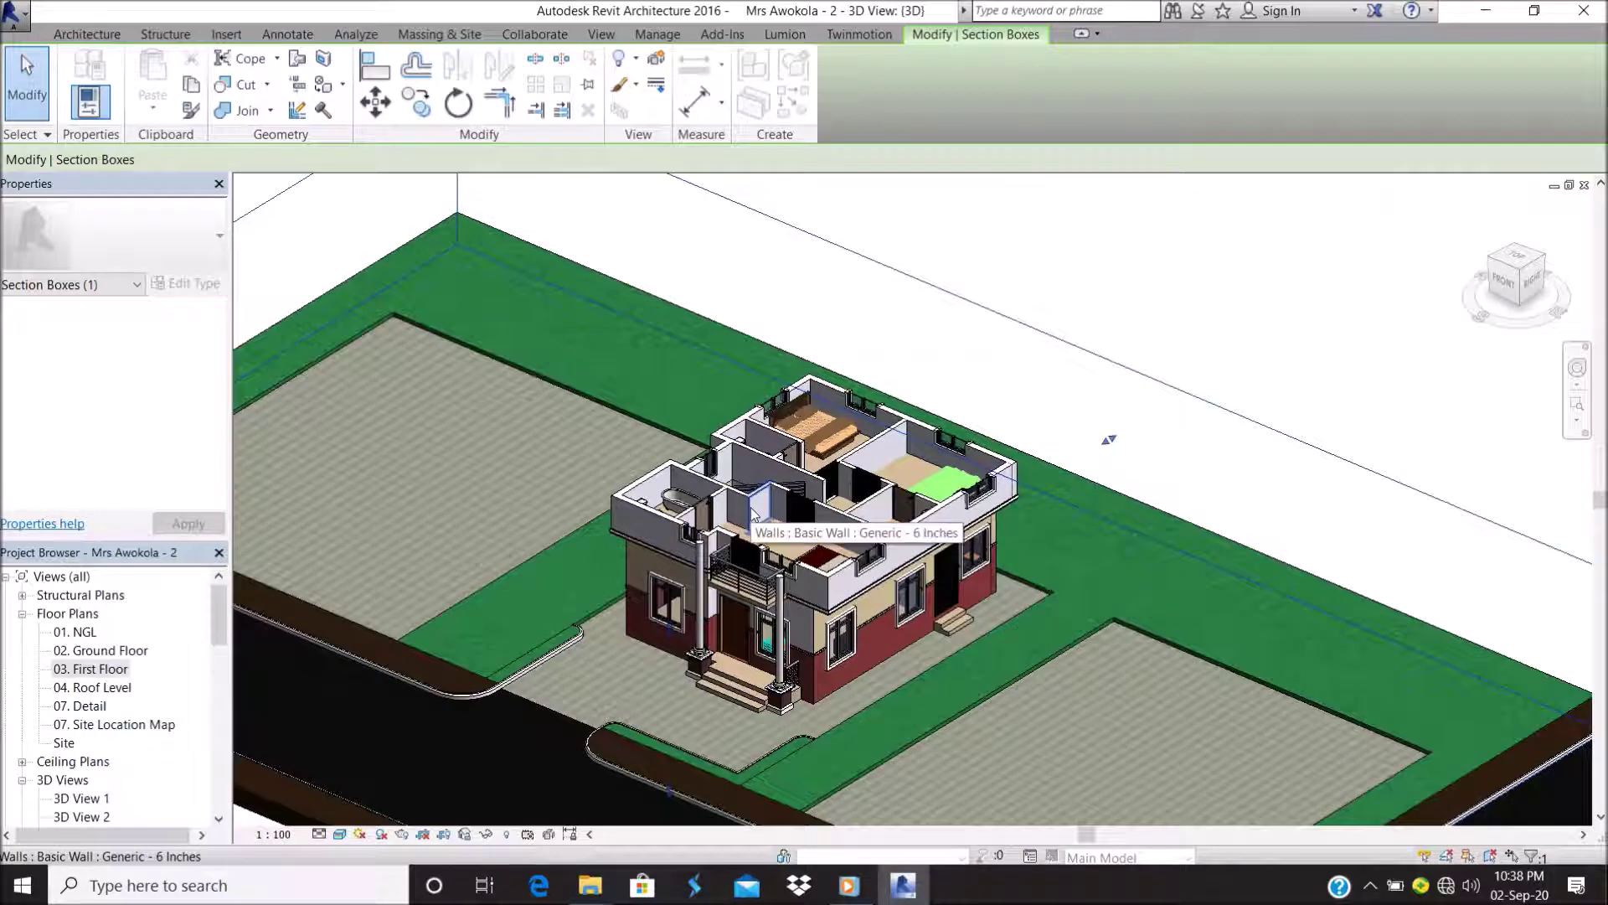